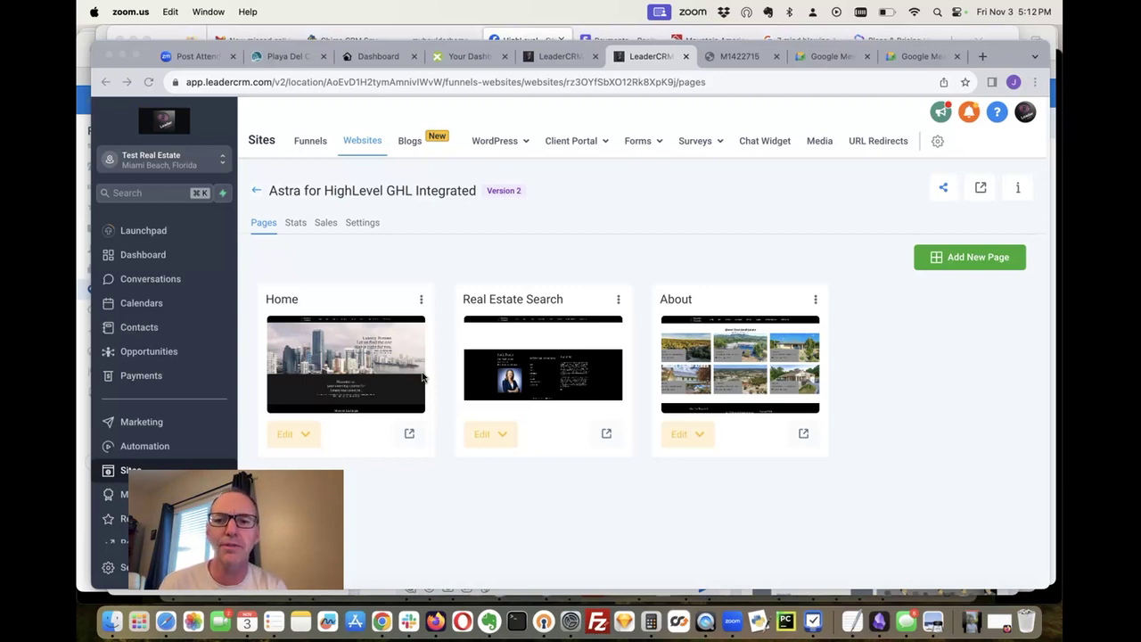
Bring Chrome into focus and open the Astra website Home page's Edit options.
left_click(589, 244)
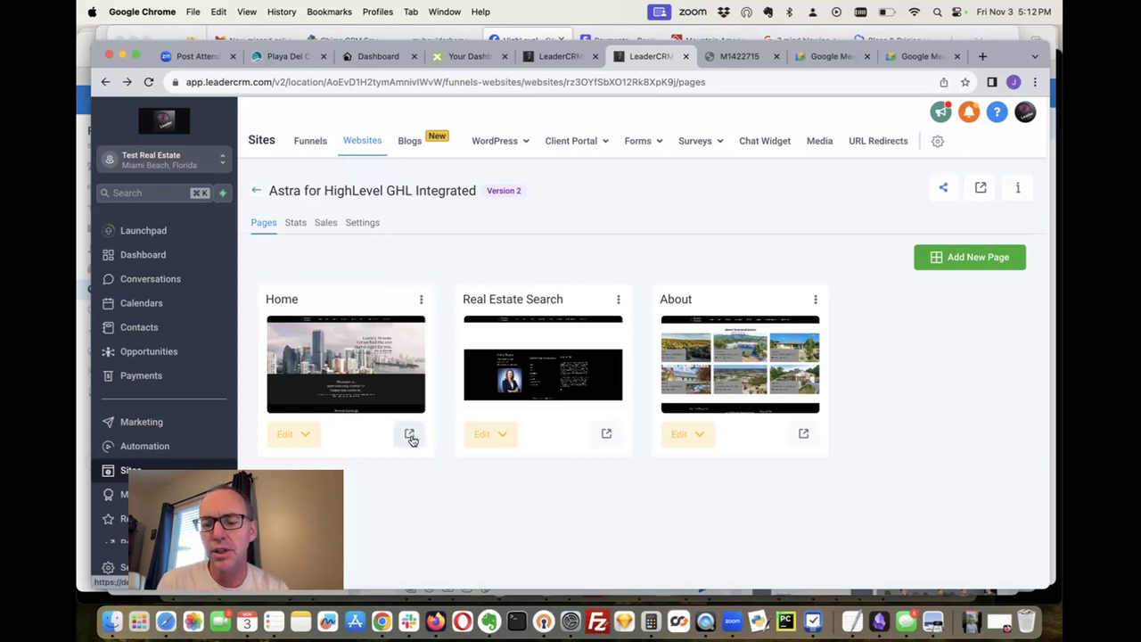
left_click(296, 467)
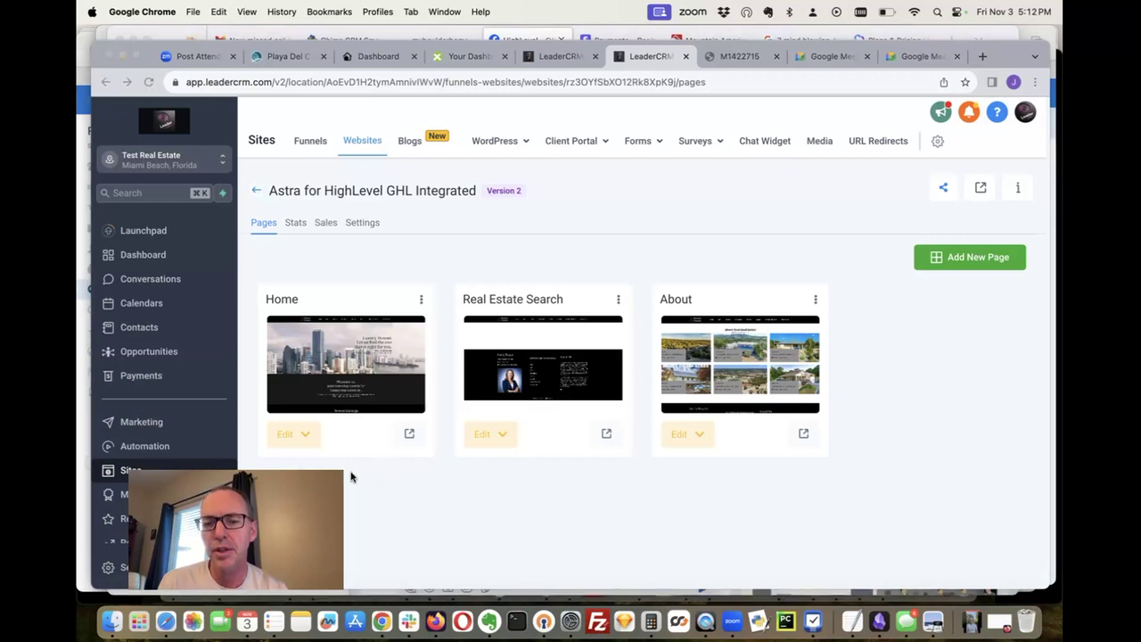
left_click_drag(293, 472, 527, 472)
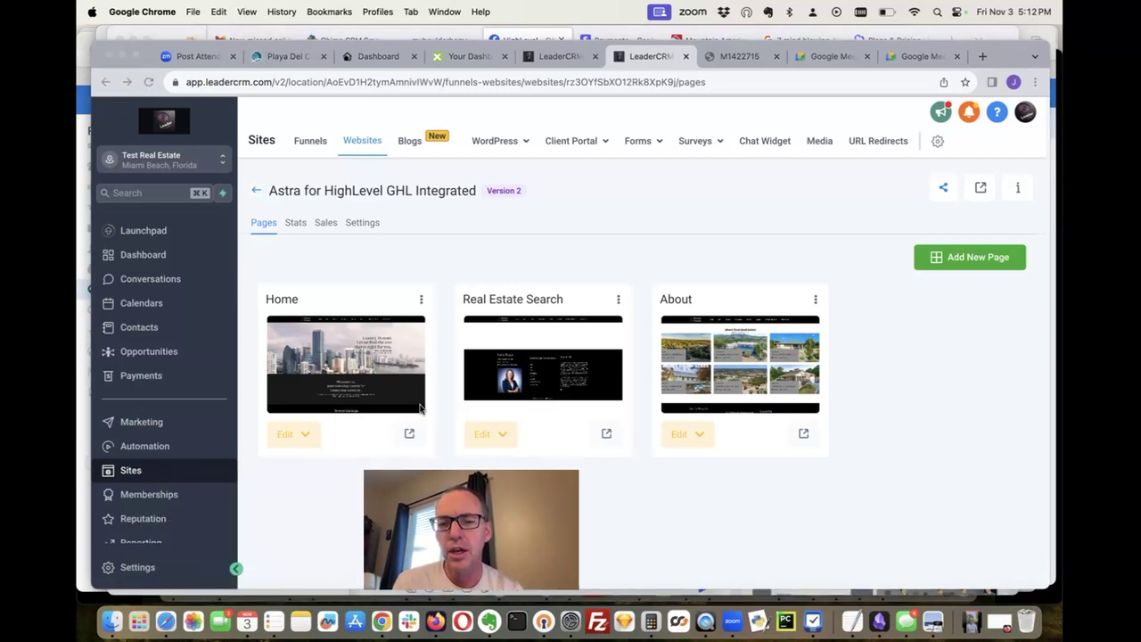
left_click(309, 474)
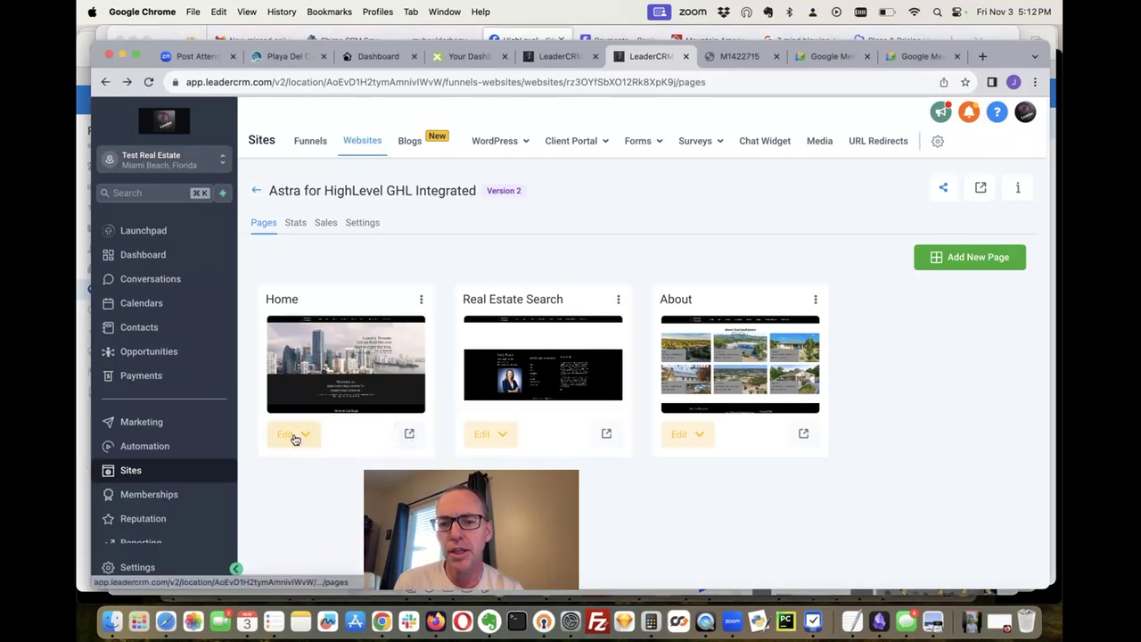
left_click(293, 436)
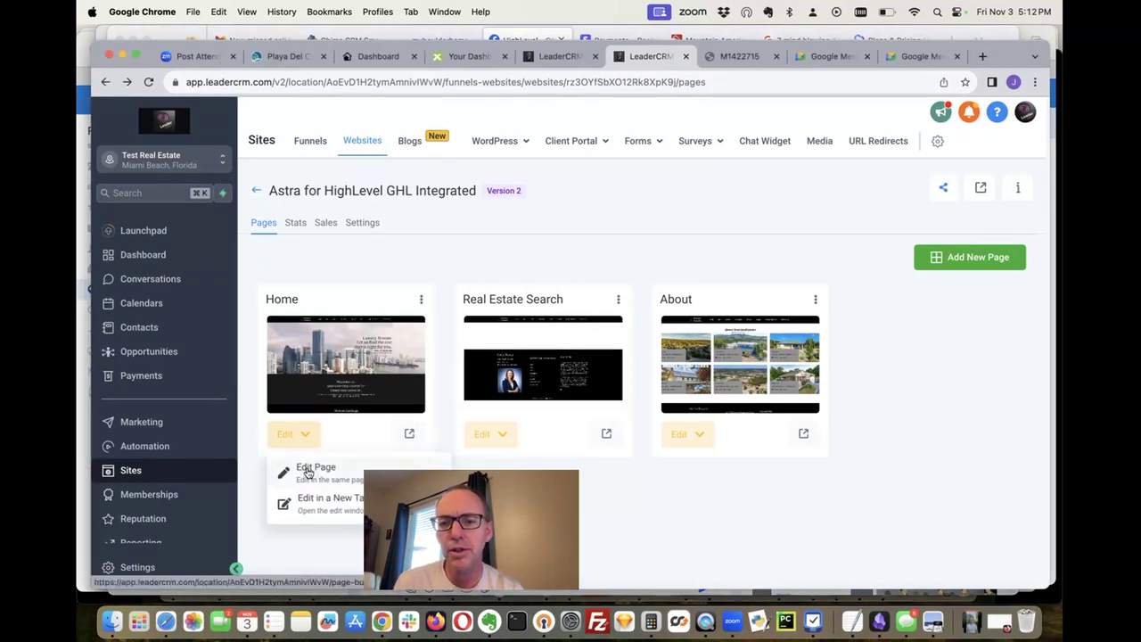
Open the Astra website's settings and load Add/Edit Domains in a new tab.
left_click(372, 229)
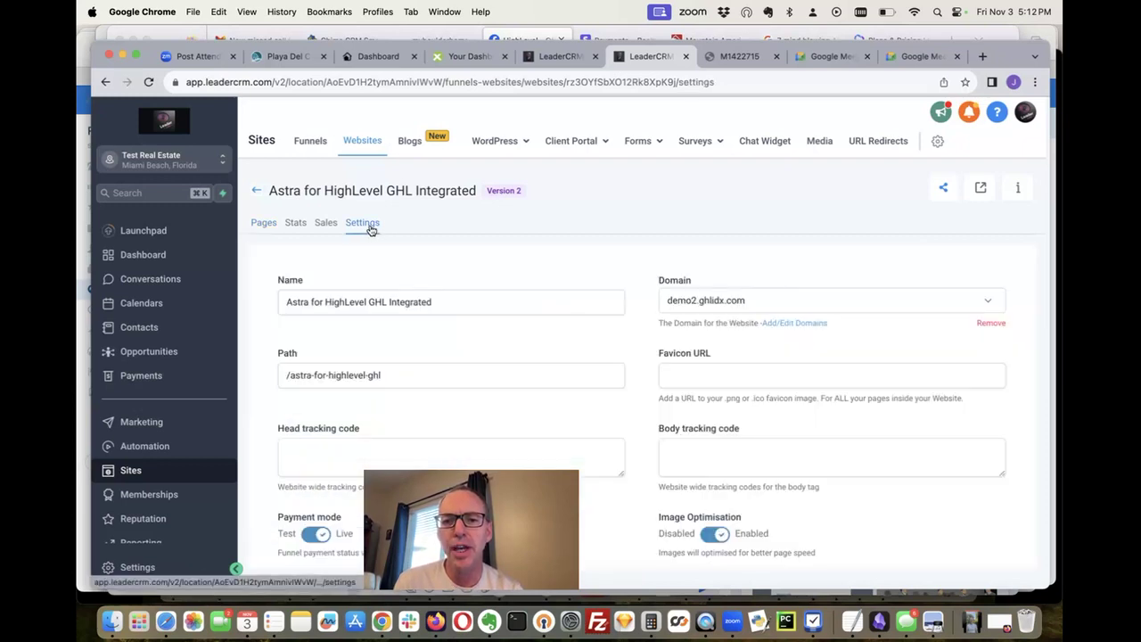
left_click(790, 324)
right_click(791, 325)
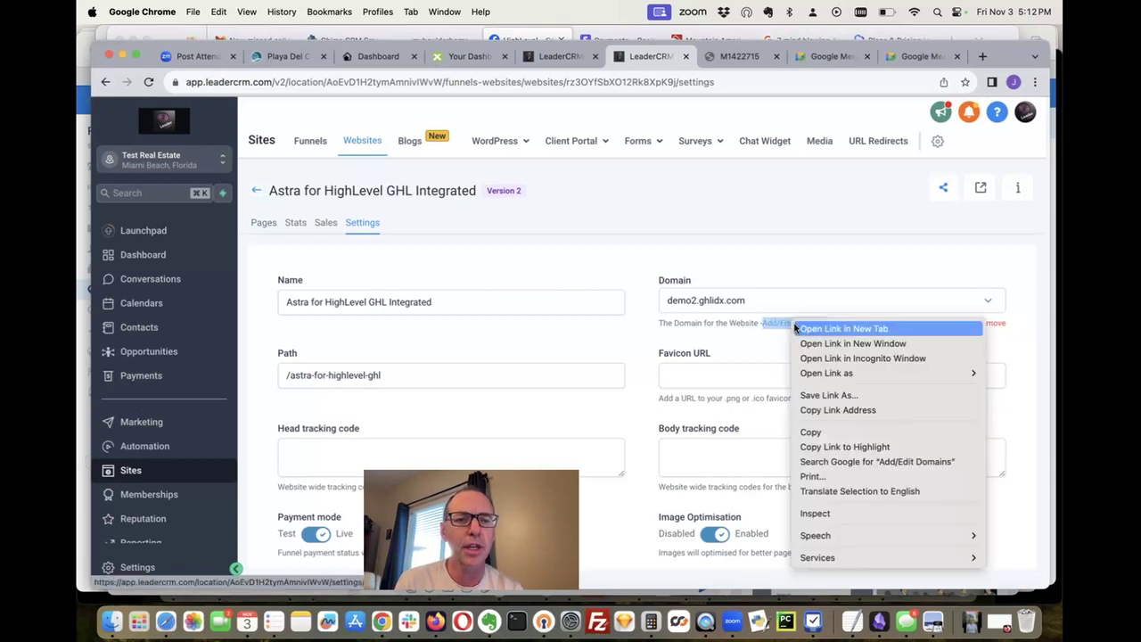
left_click(802, 329)
left_click(753, 57)
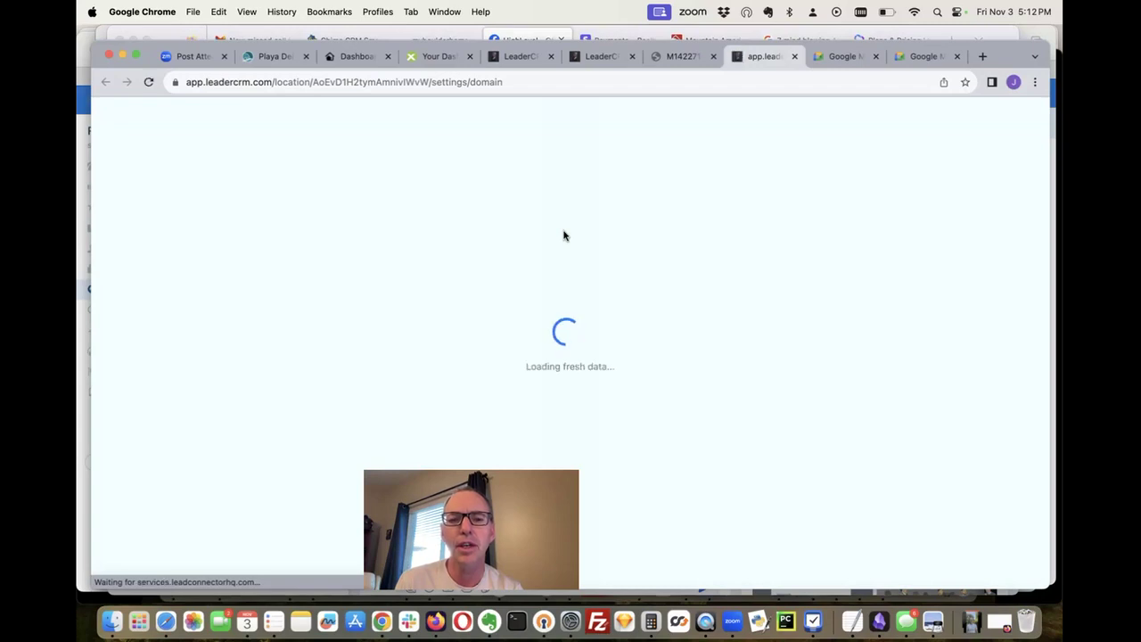
left_click(611, 58)
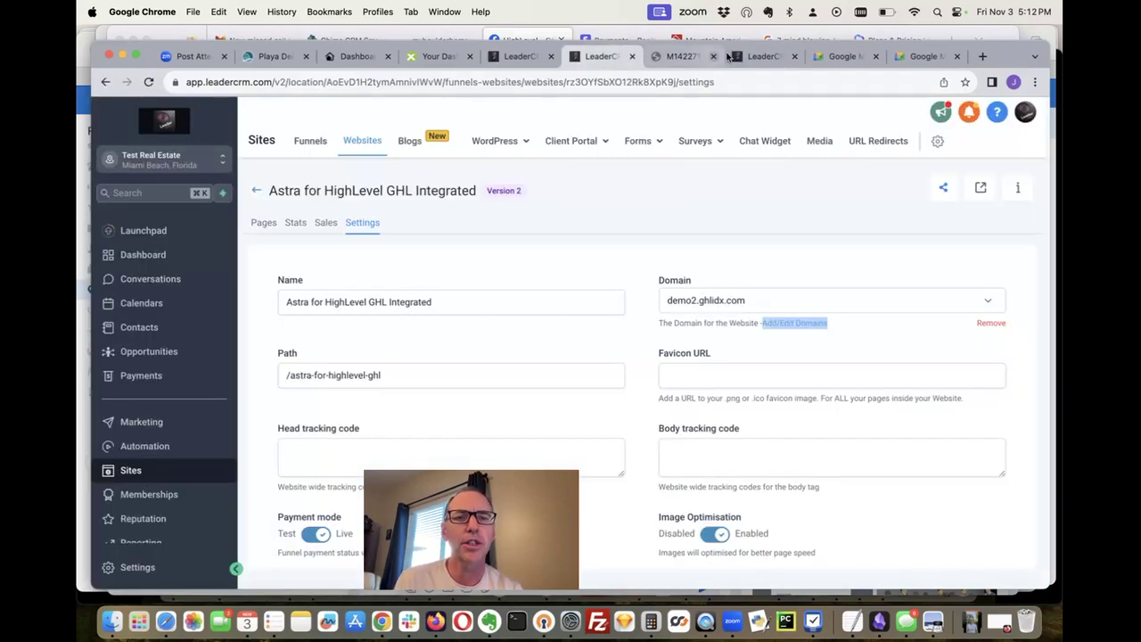
left_click(765, 57)
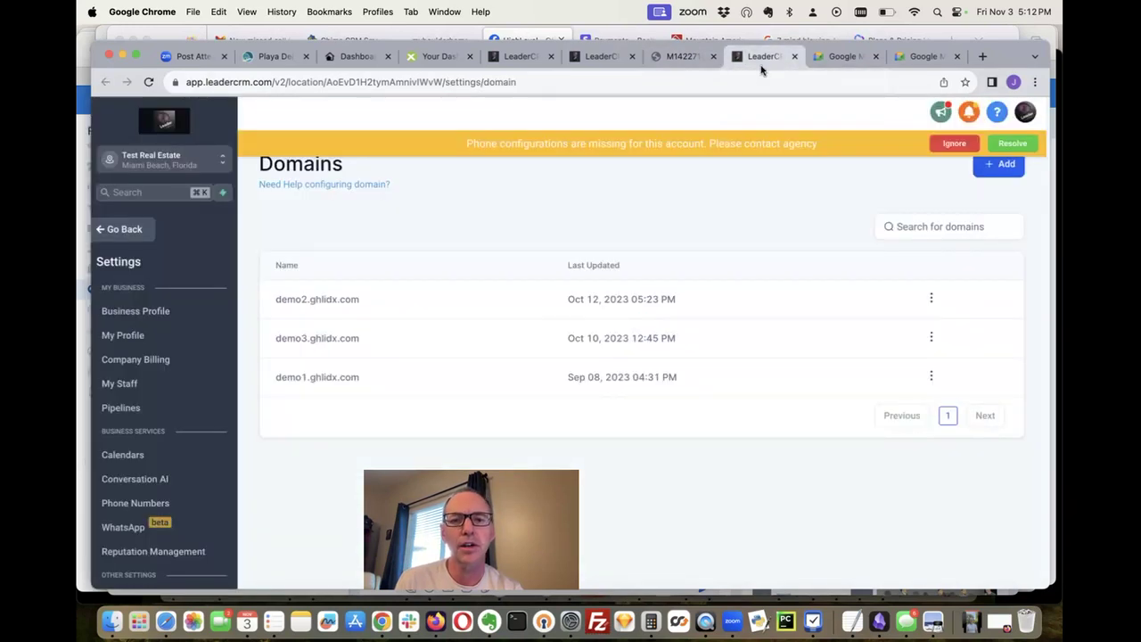
Edit demo2.ghlidx.com, keeping Astra for HighLevel GHL Integrated - Custom Values / Home as default page, and save.
left_click(932, 303)
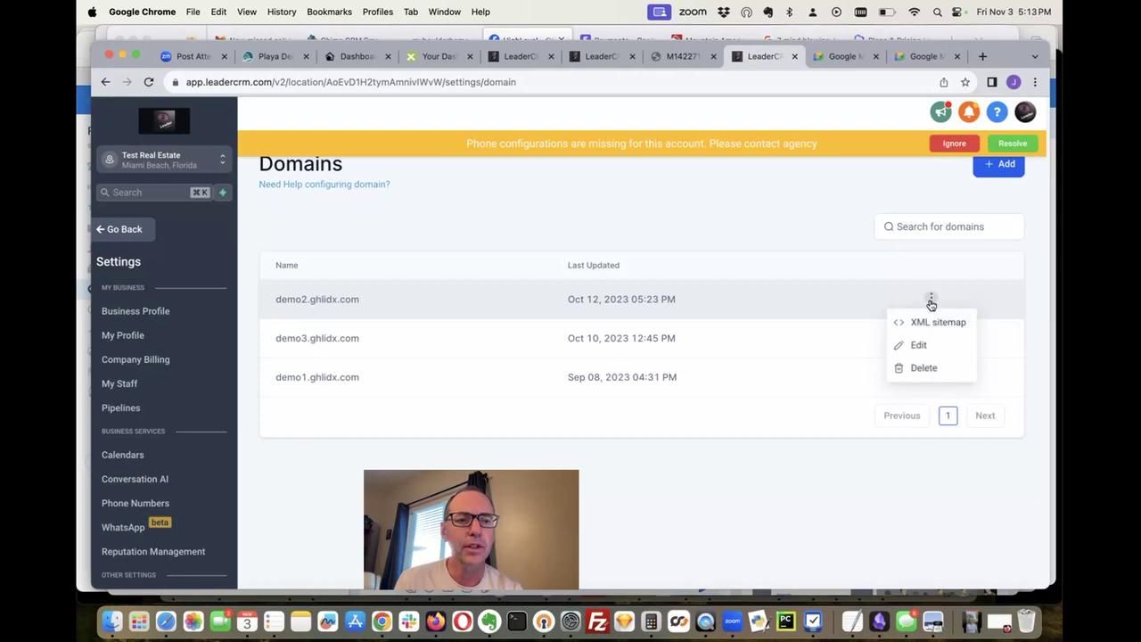
left_click(919, 345)
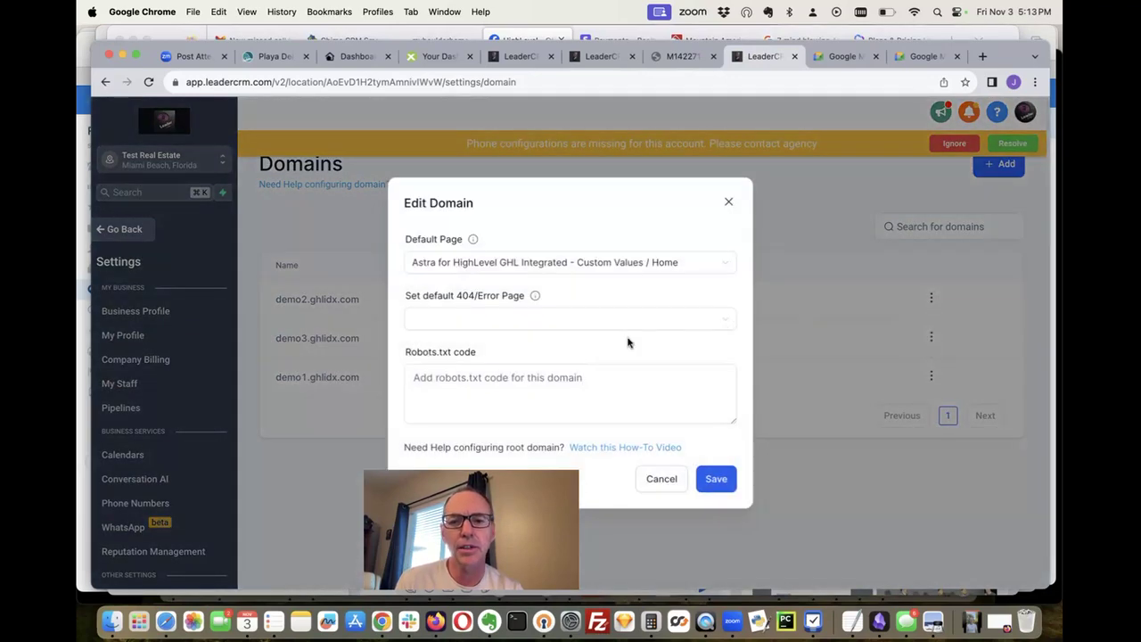
left_click(651, 266)
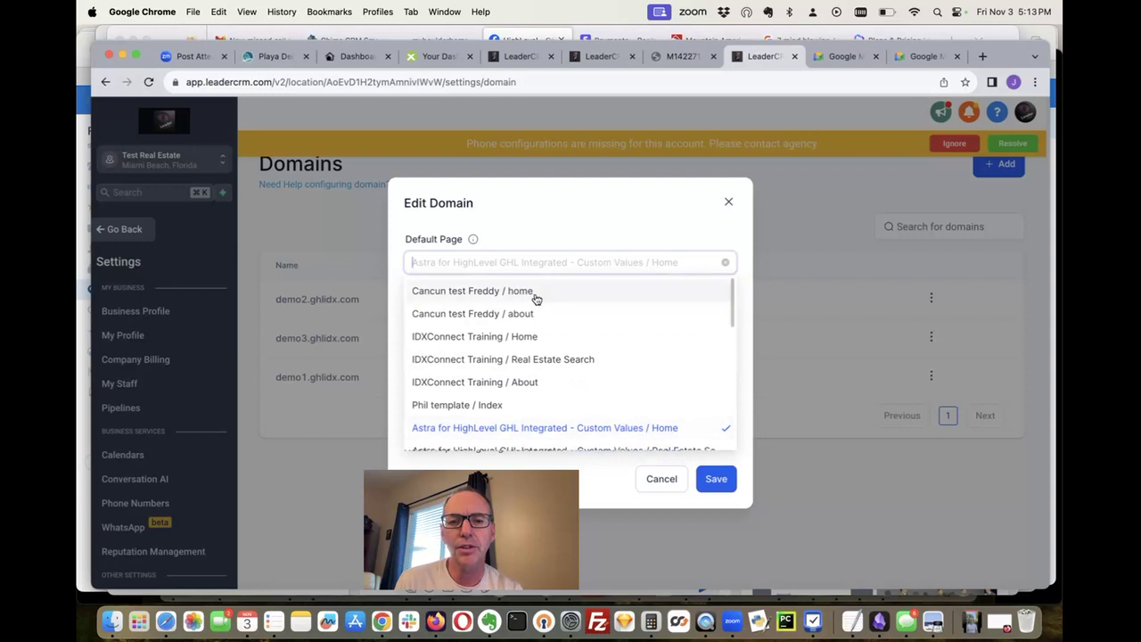
left_click(645, 431)
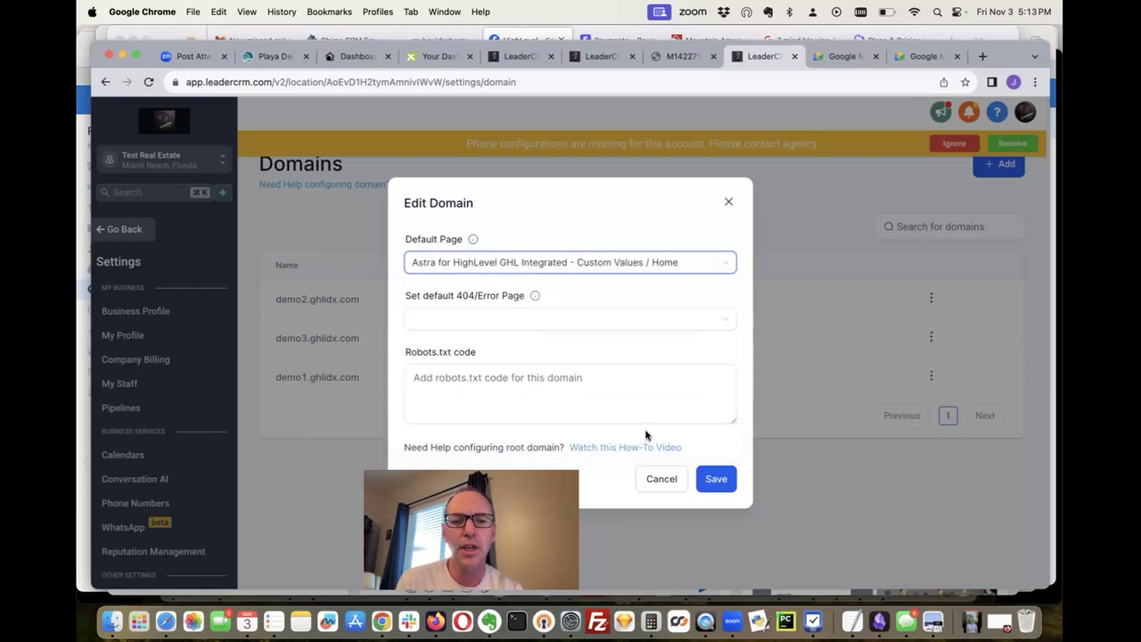
left_click(717, 483)
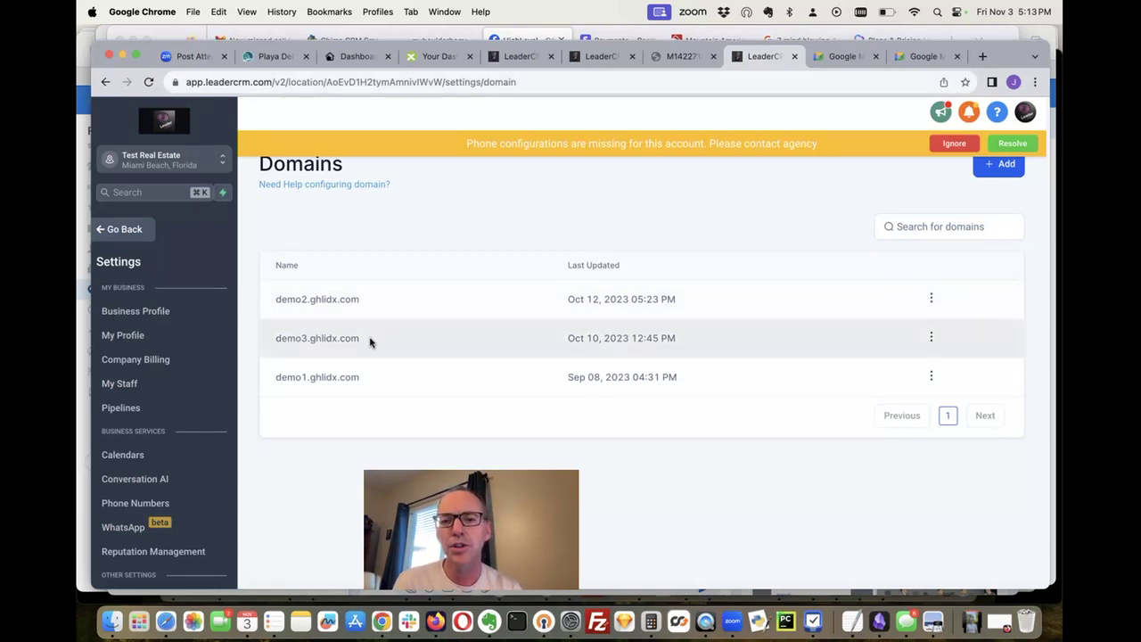
Load demo3.ghlidx.com in a spare tab, which shows 404 Not Found, then return to LeaderCRM.
left_click_drag(370, 342, 277, 338)
key("super+c")
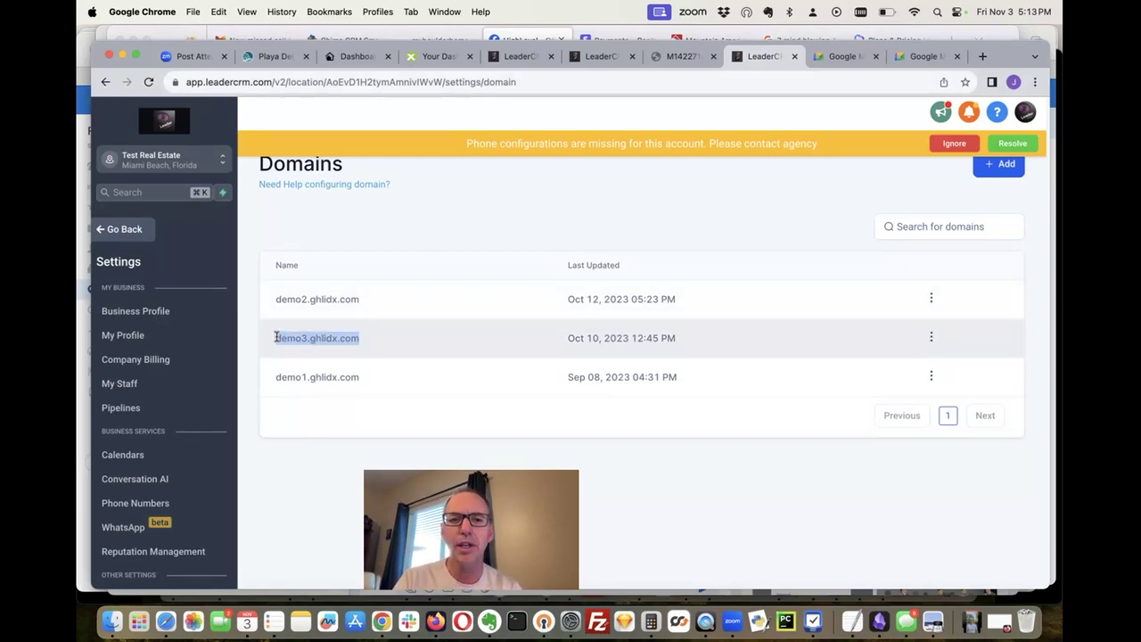
left_click(840, 59)
left_click(633, 84)
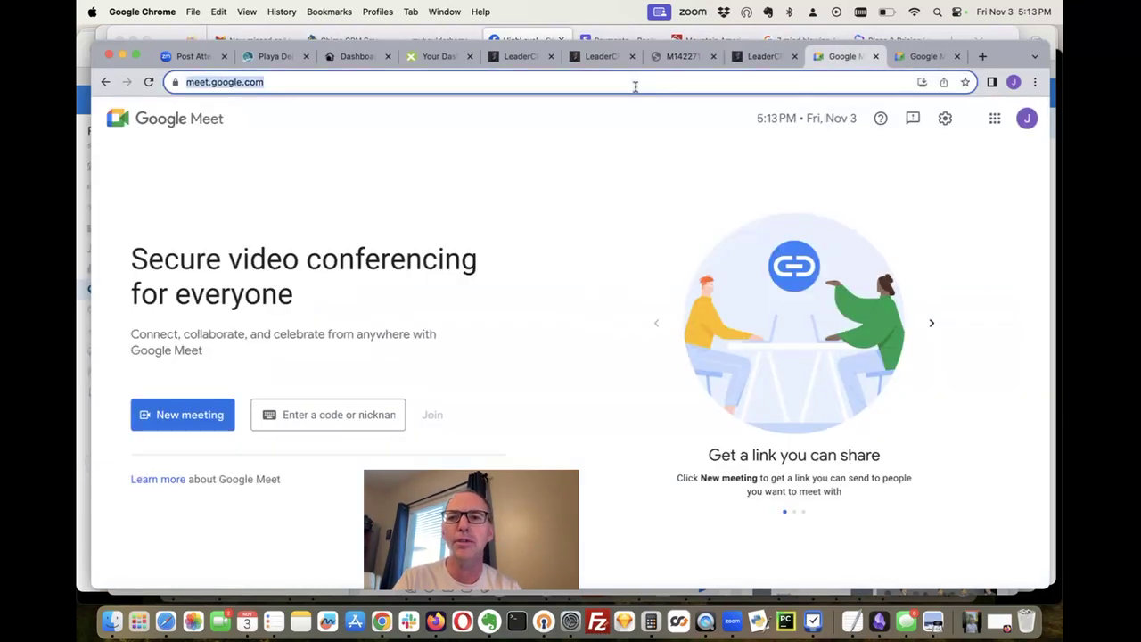
key("super+v")
key("Return")
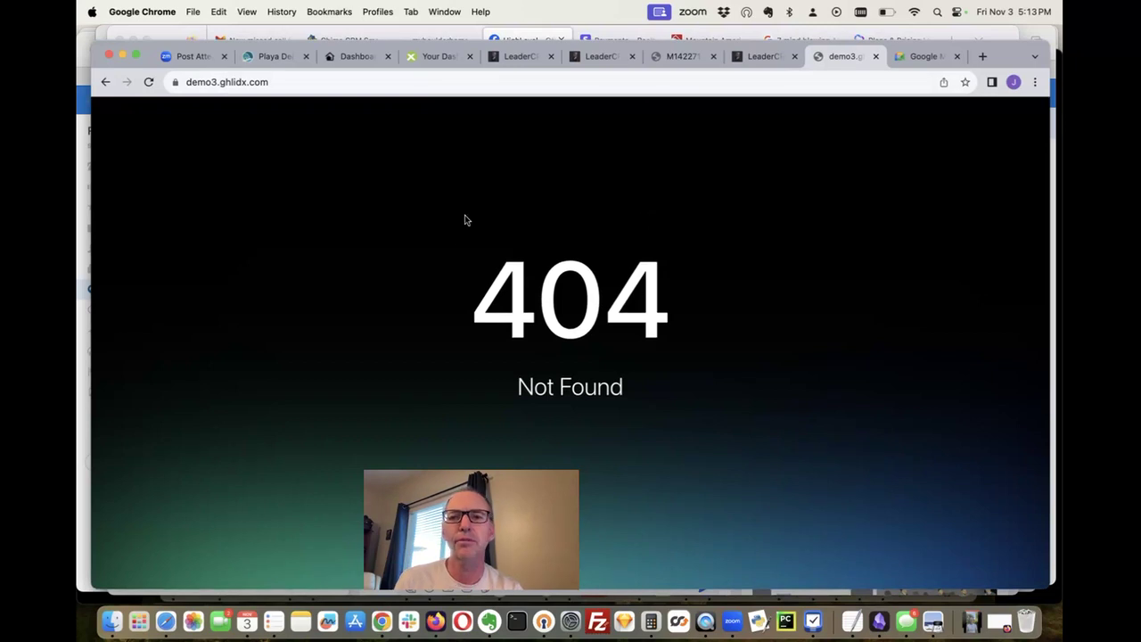
left_click(764, 57)
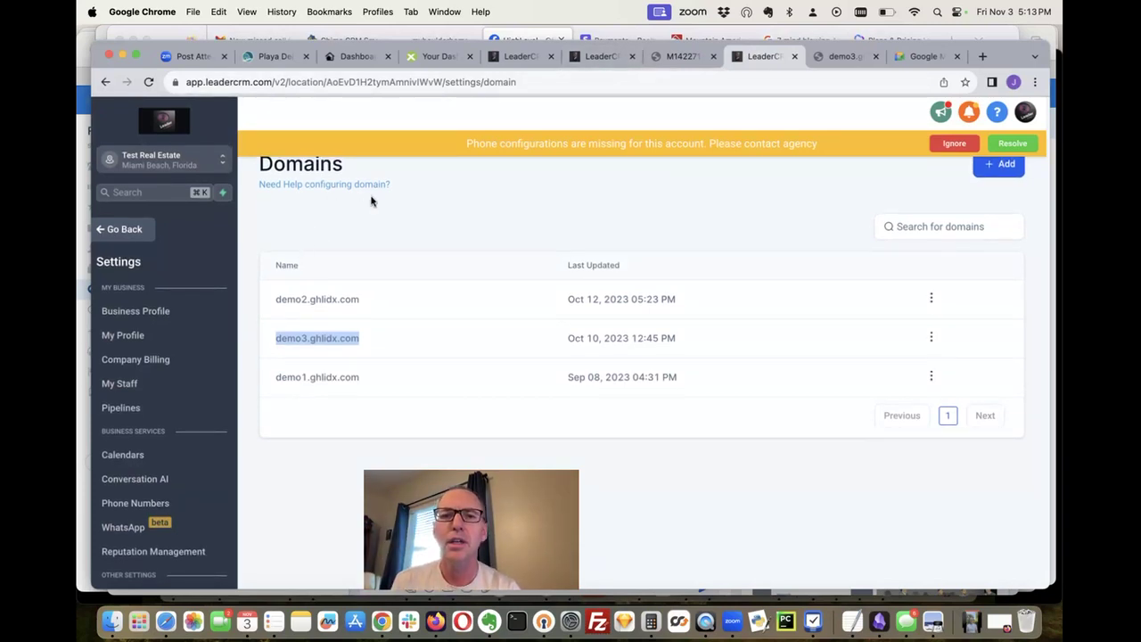
left_click(611, 58)
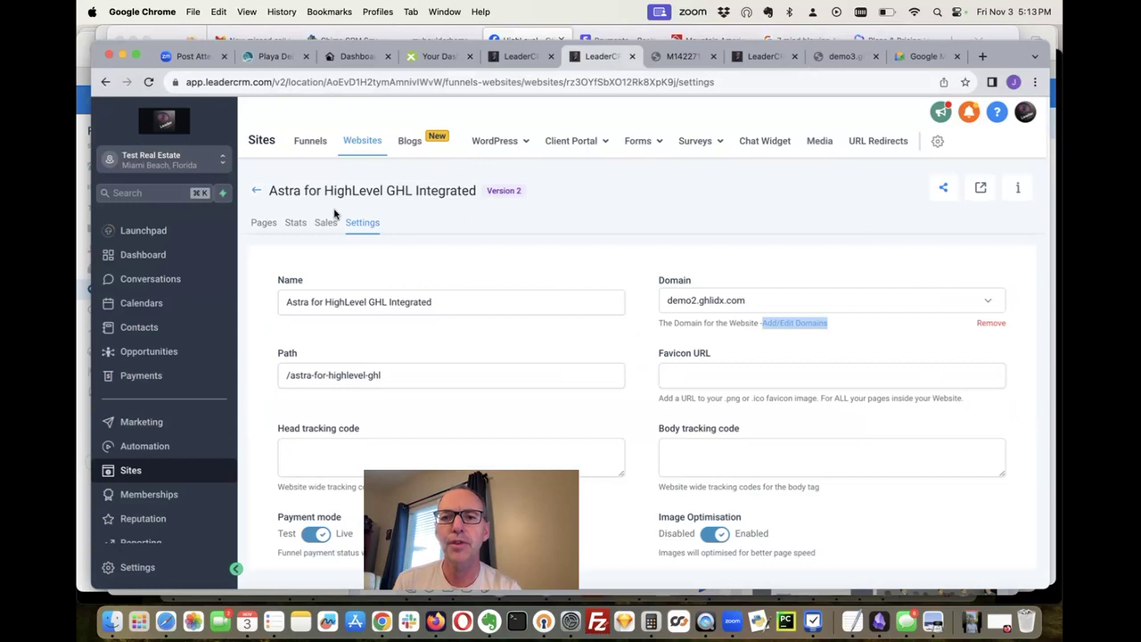
Open the Cancun test Freddy website from the Websites list and preview its home page.
left_click(256, 190)
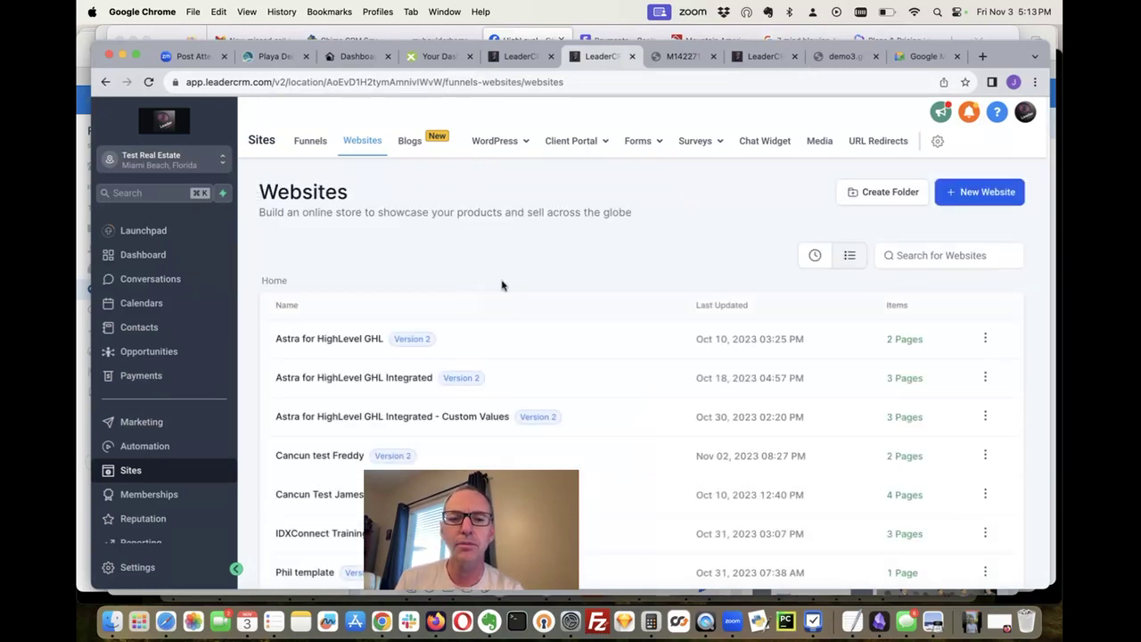
scroll(543, 356, "down", 3)
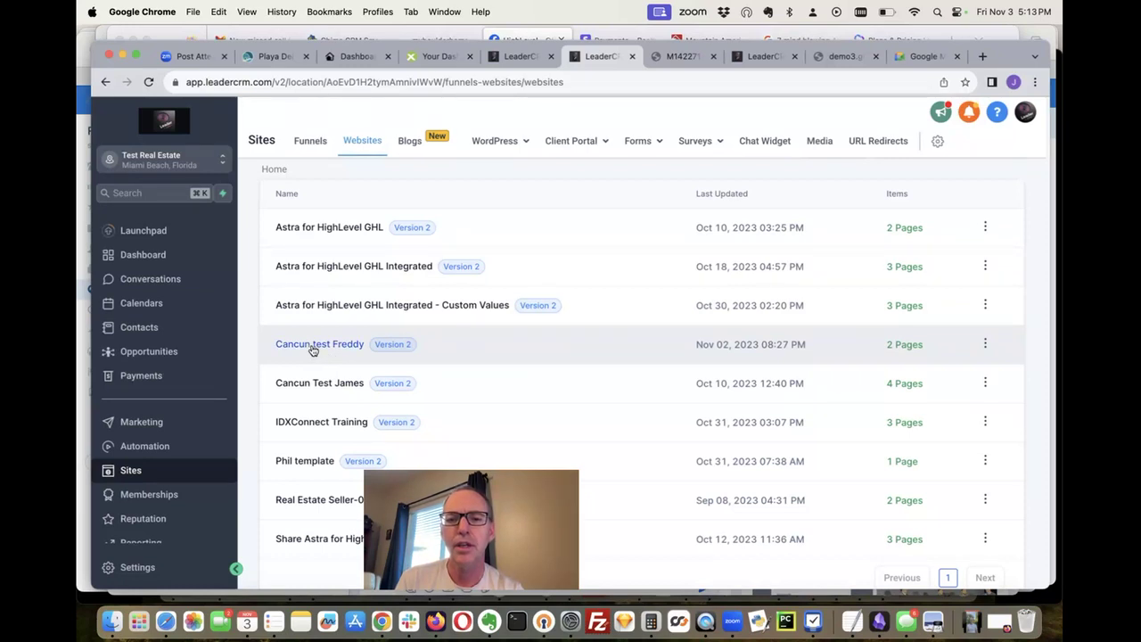
right_click(312, 349)
left_click(486, 321)
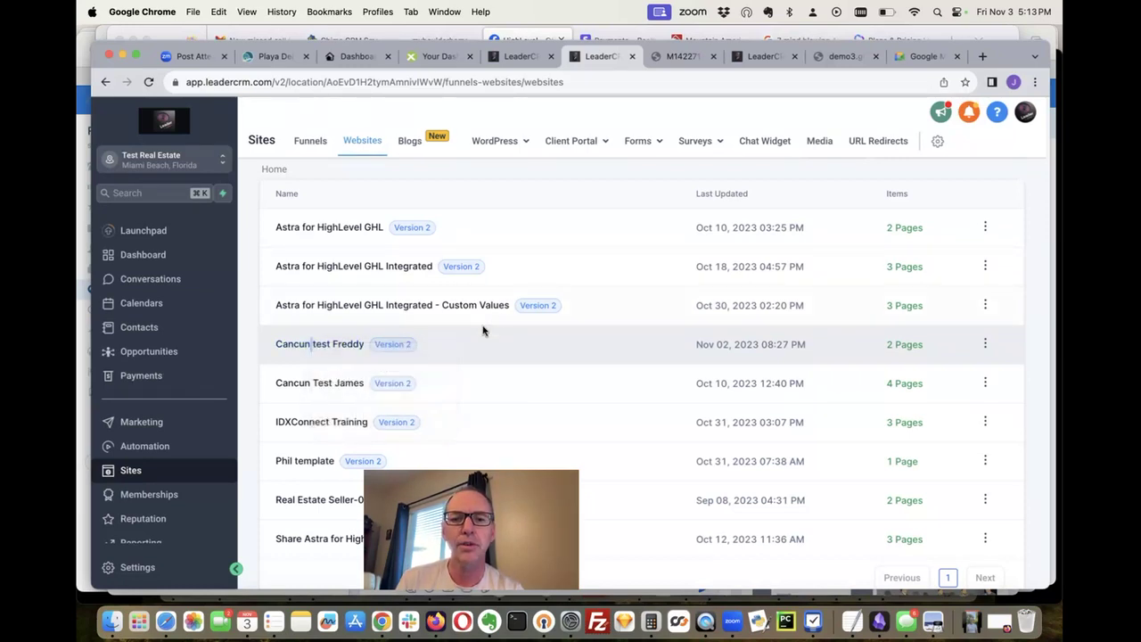
left_click(321, 346)
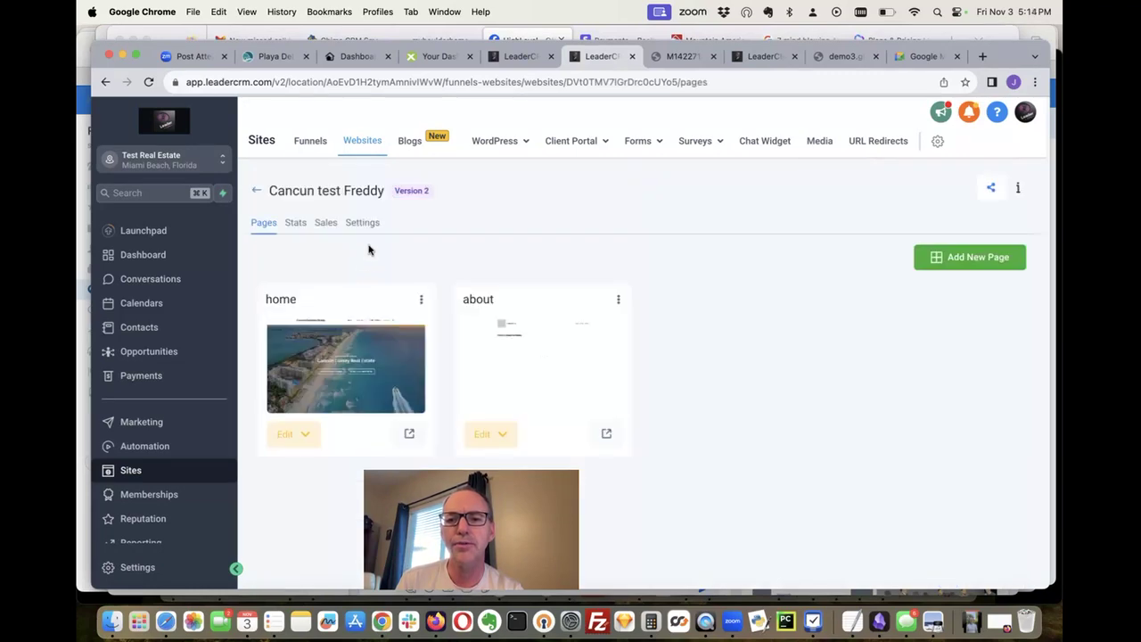
left_click(410, 435)
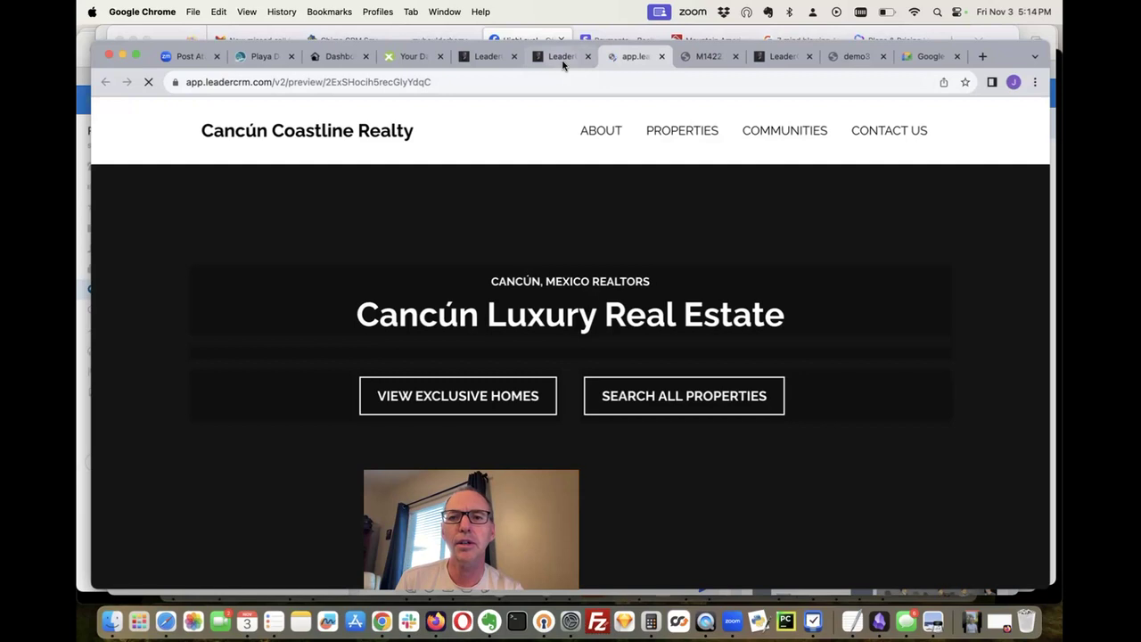
left_click(561, 59)
Open the home page's Settings, showing name home and path /home.
left_click(292, 434)
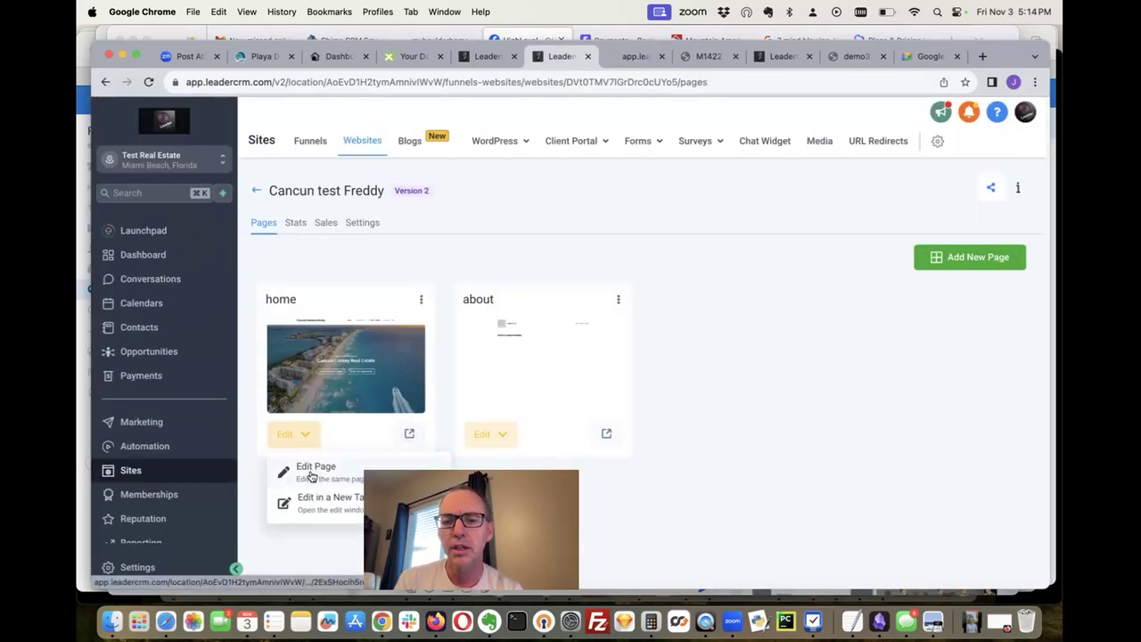
left_click(421, 300)
left_click(361, 325)
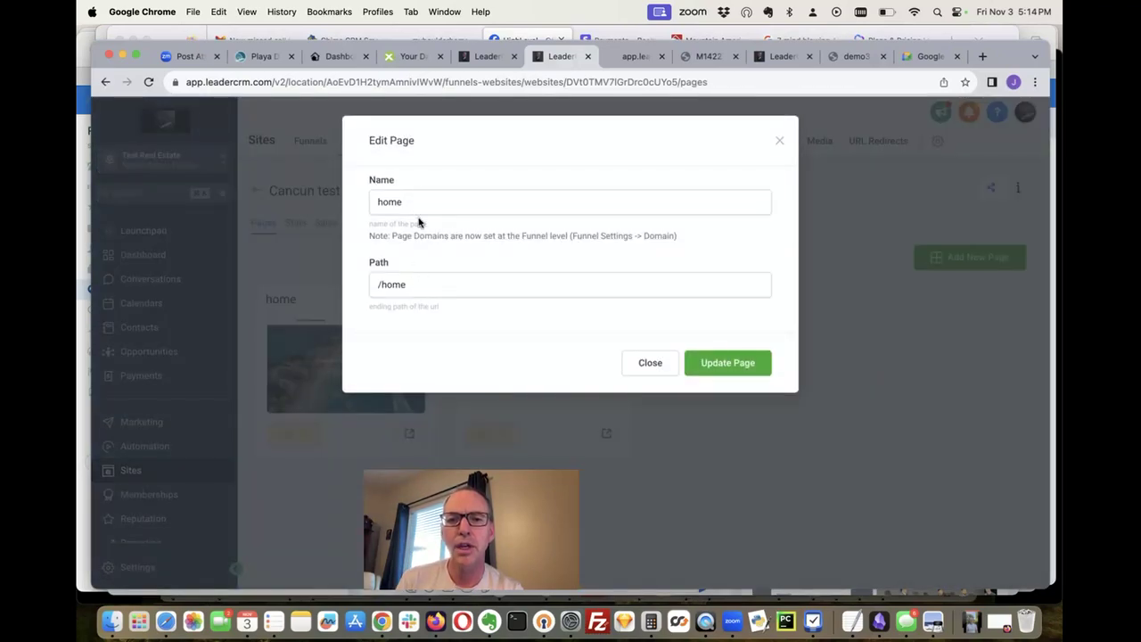
Assign demo3.ghlidx.com as the Cancun test Freddy website's domain and save the settings.
left_click(648, 364)
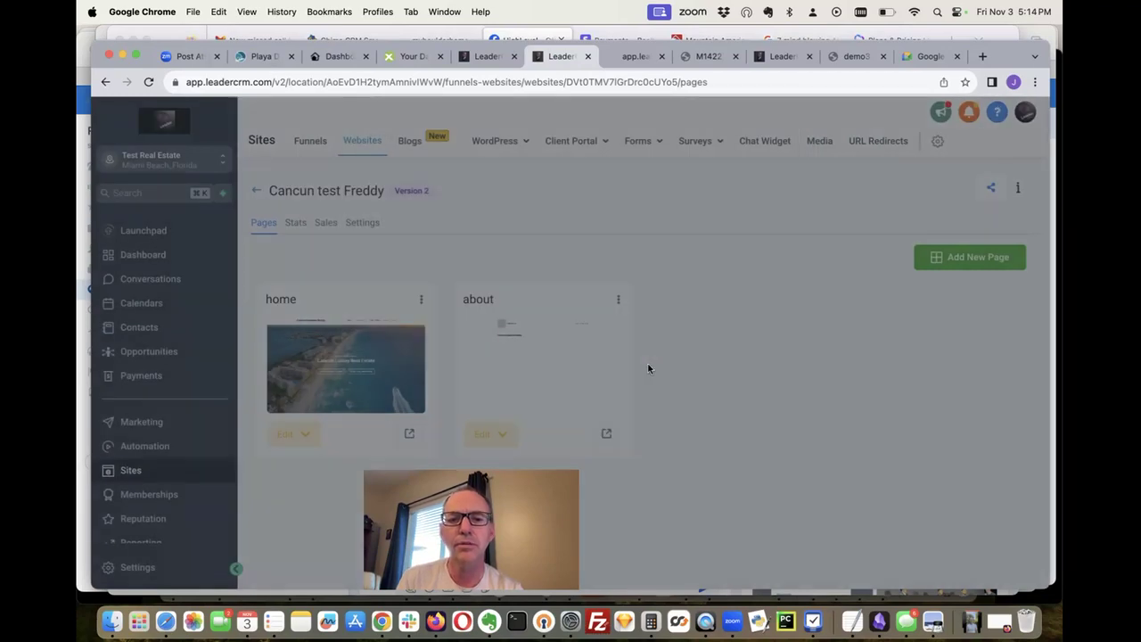
left_click(369, 225)
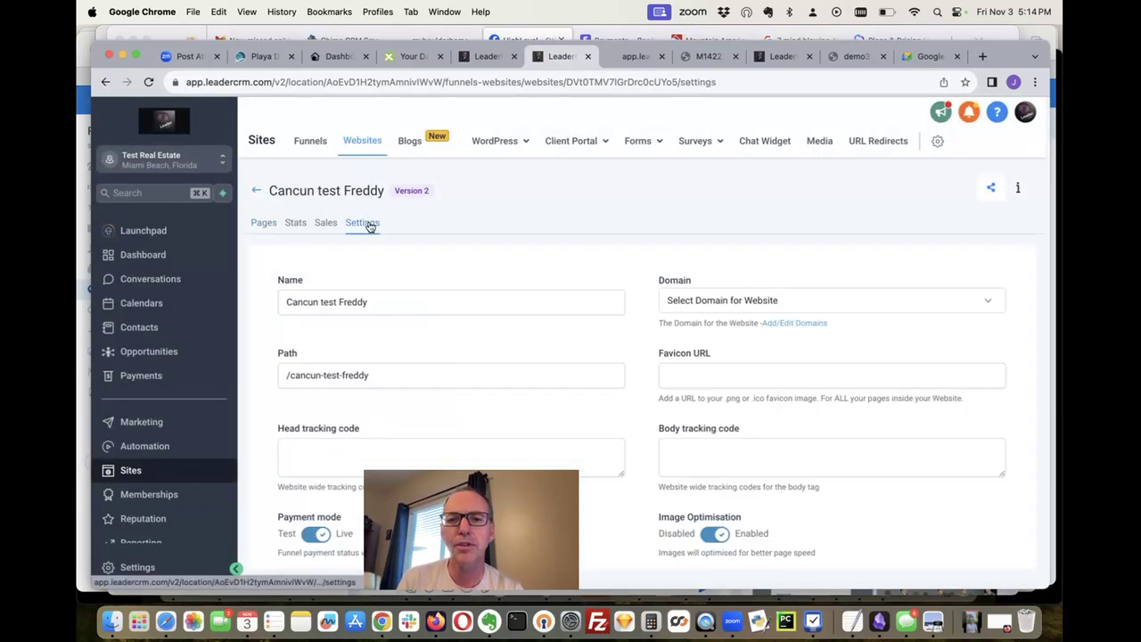
left_click(757, 308)
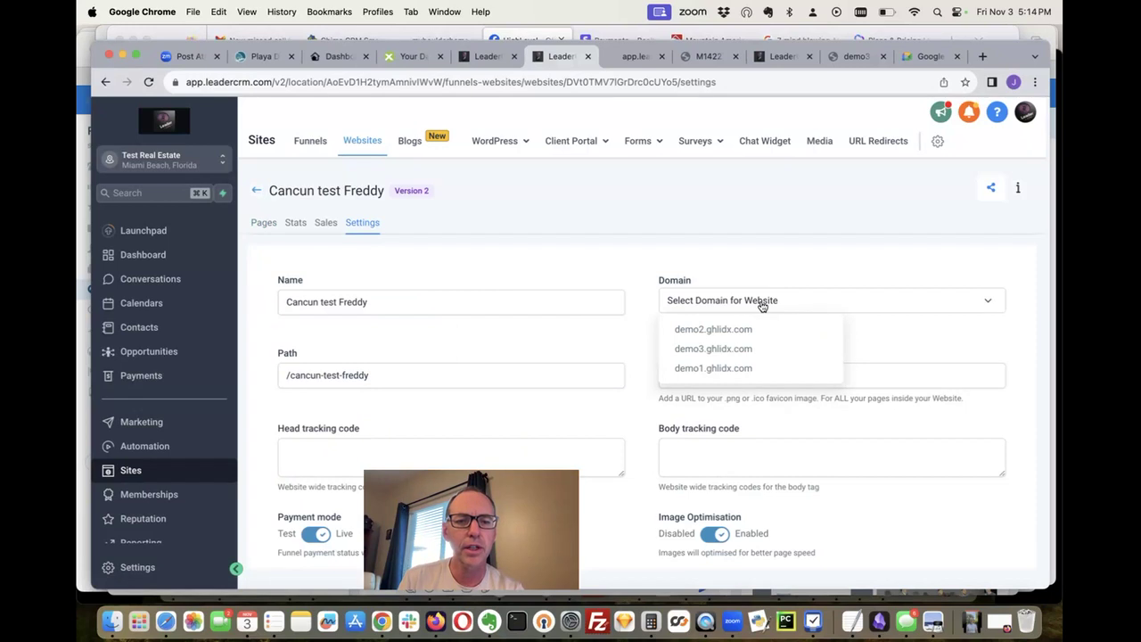
left_click(748, 356)
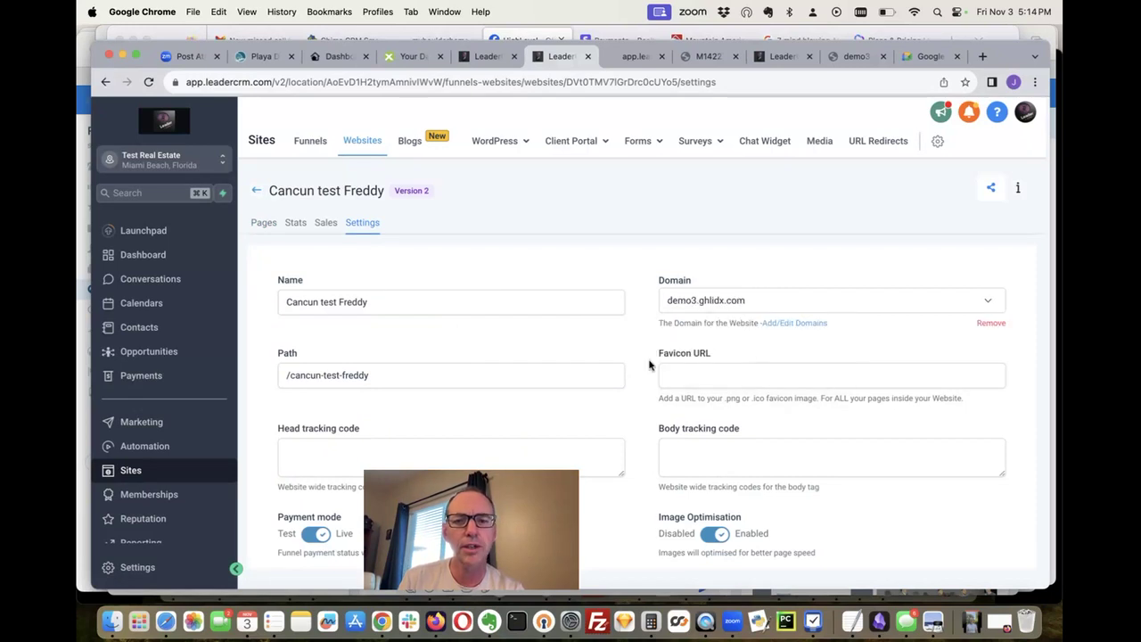
scroll(608, 366, "down", 4)
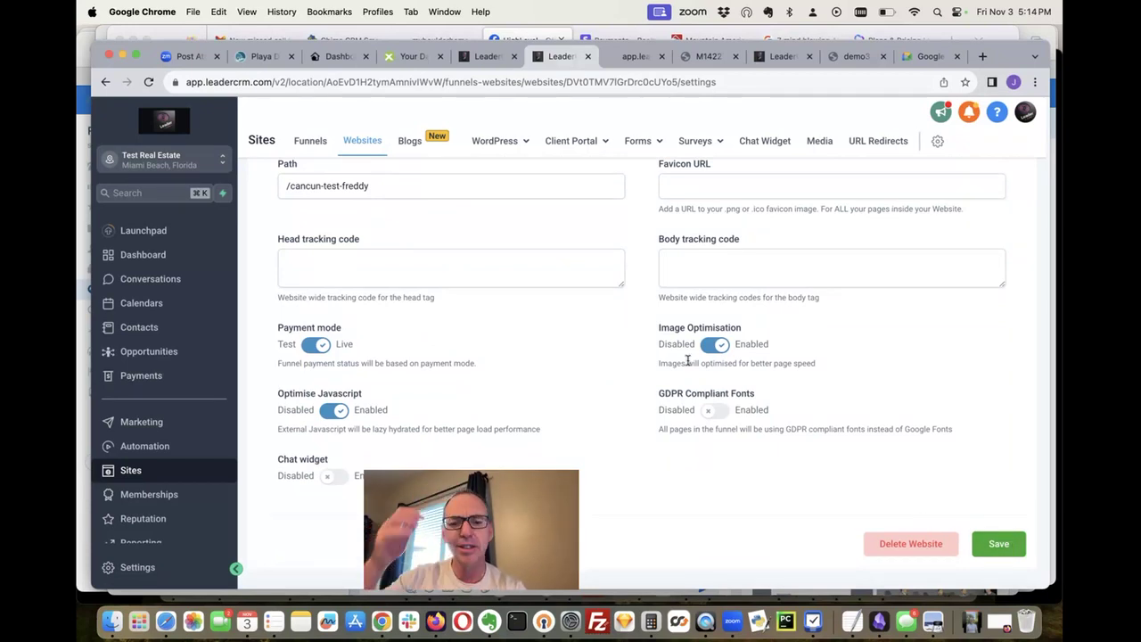
scroll(533, 278, "up", 2)
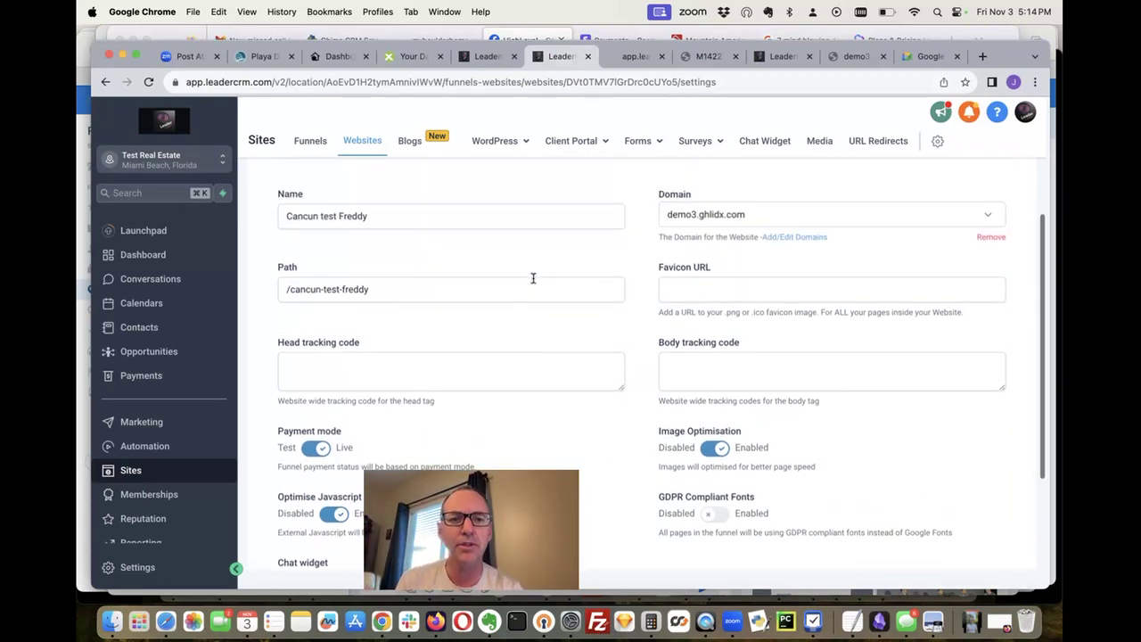
scroll(853, 415, "down", 3)
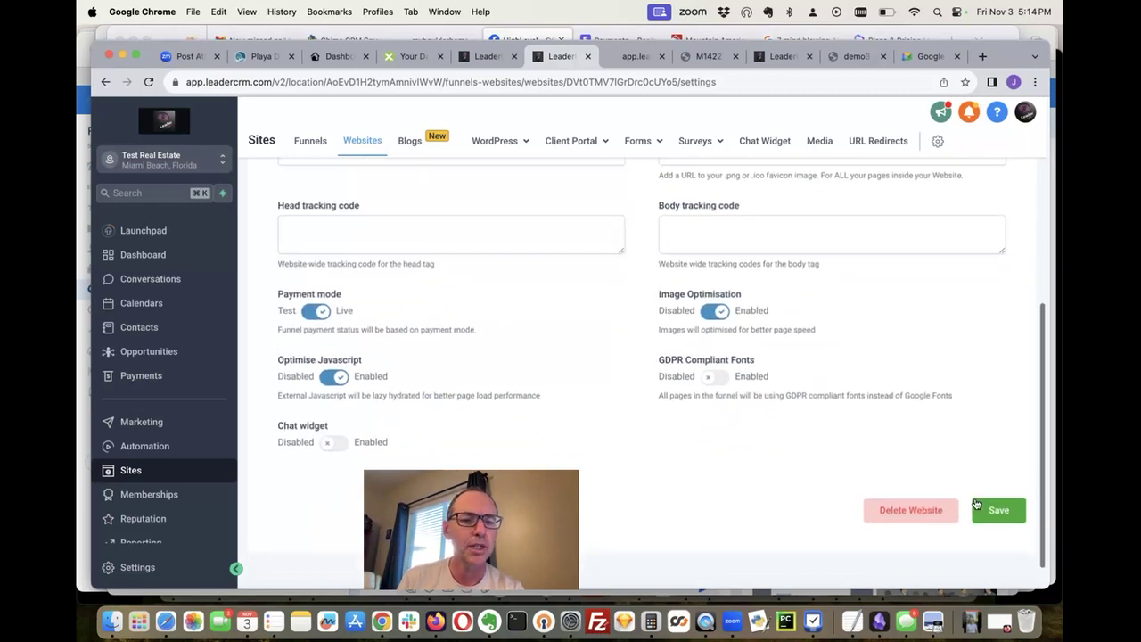
left_click(1009, 518)
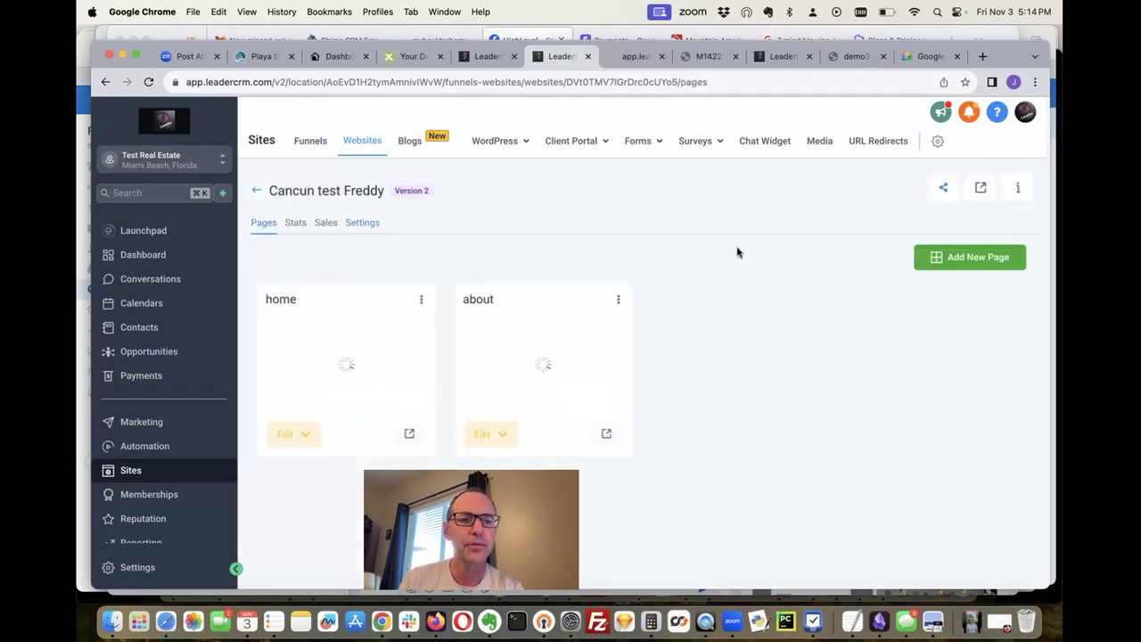
left_click(361, 222)
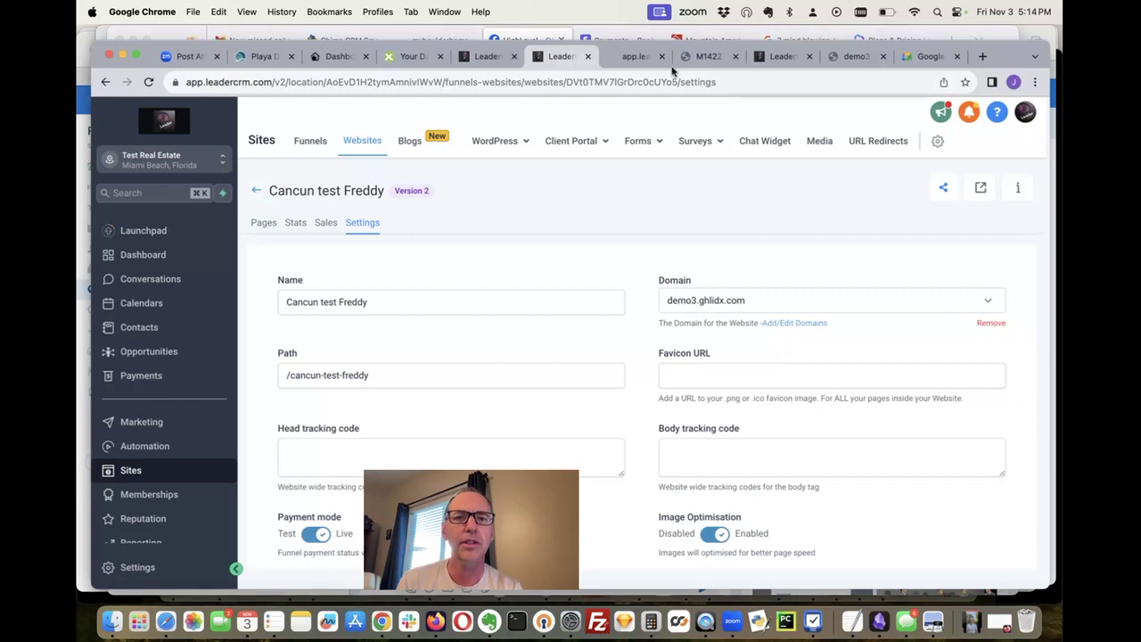
Confirm the demo3.ghlidx.com tab still shows 404 Not Found, then return to the website settings.
left_click(853, 56)
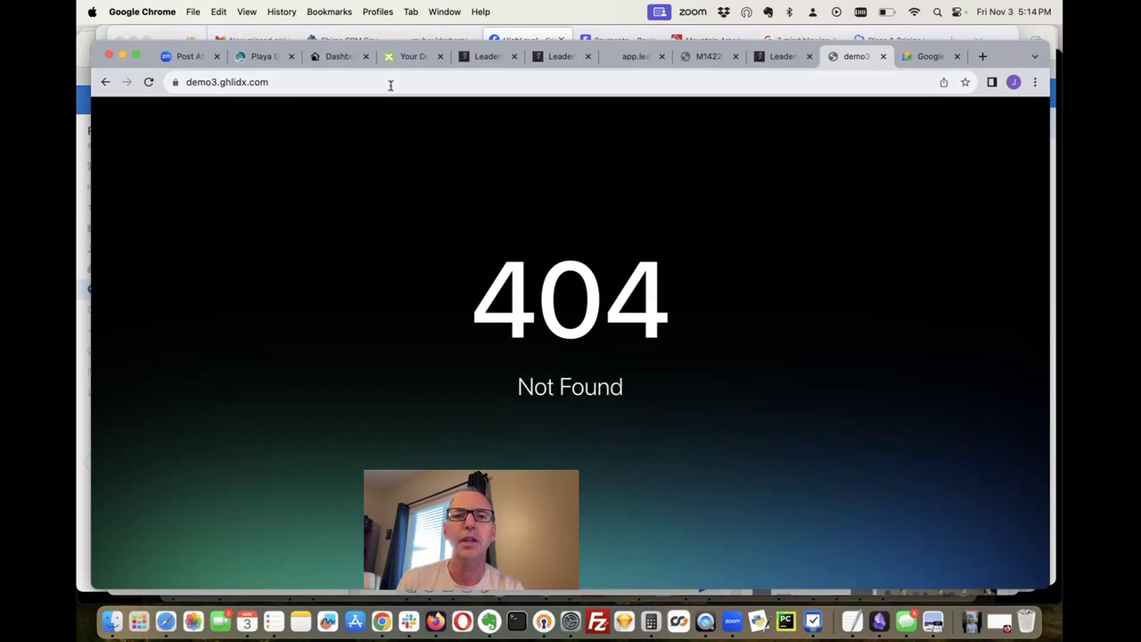
left_click(563, 57)
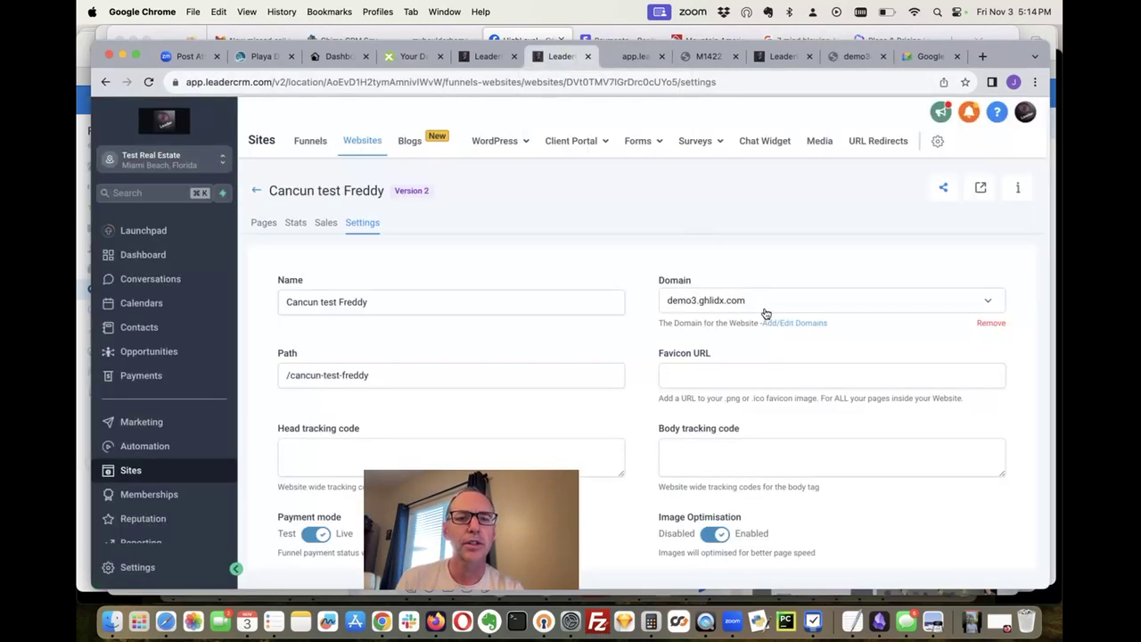
Edit demo3.ghlidx.com to use Cancun test Freddy / home as default page, leaving the 404 page unset, and save.
left_click(790, 322)
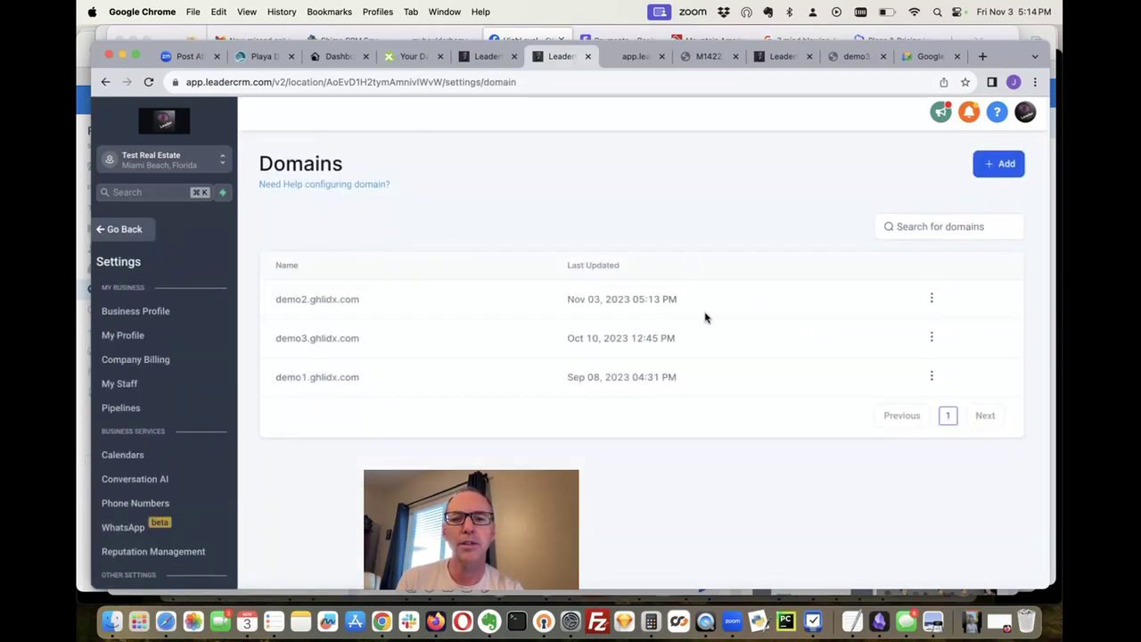
left_click(931, 337)
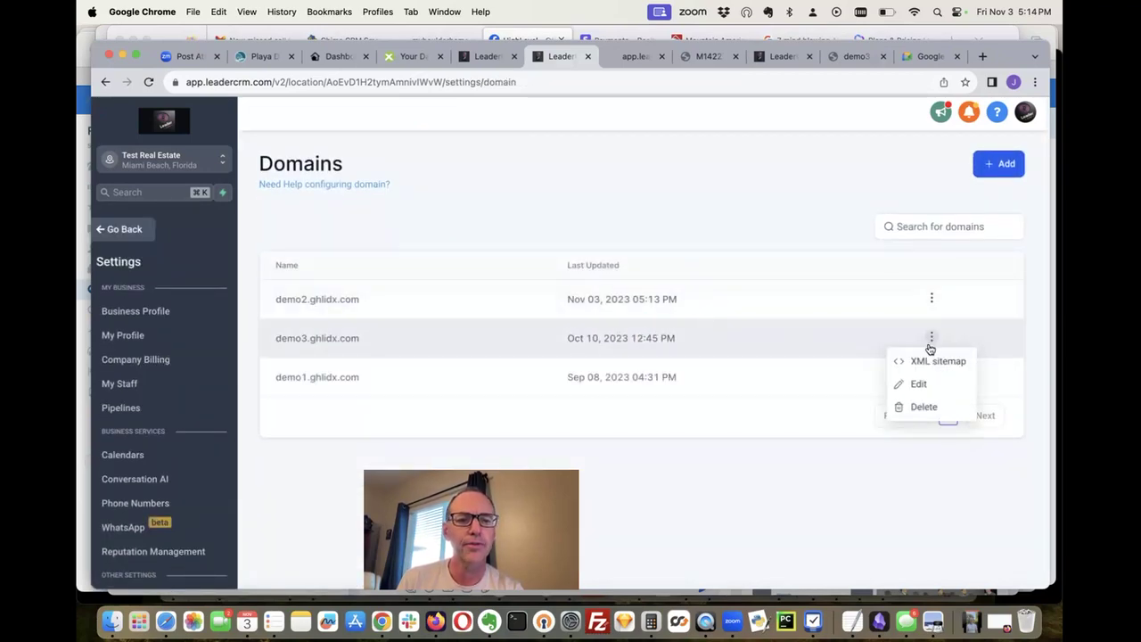
left_click(917, 381)
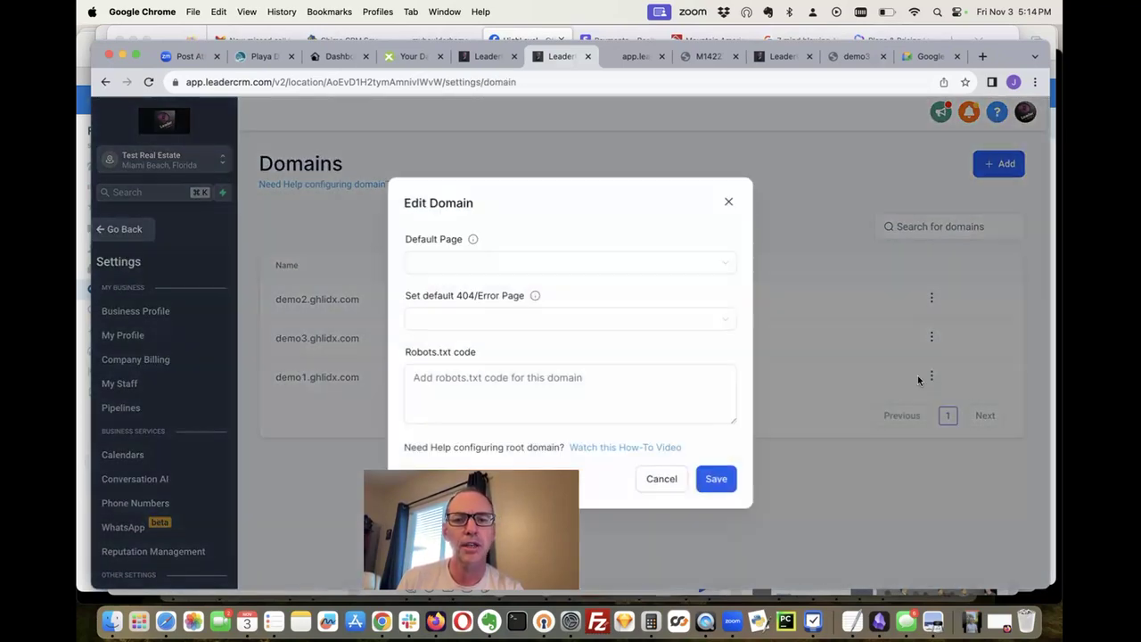
left_click(585, 270)
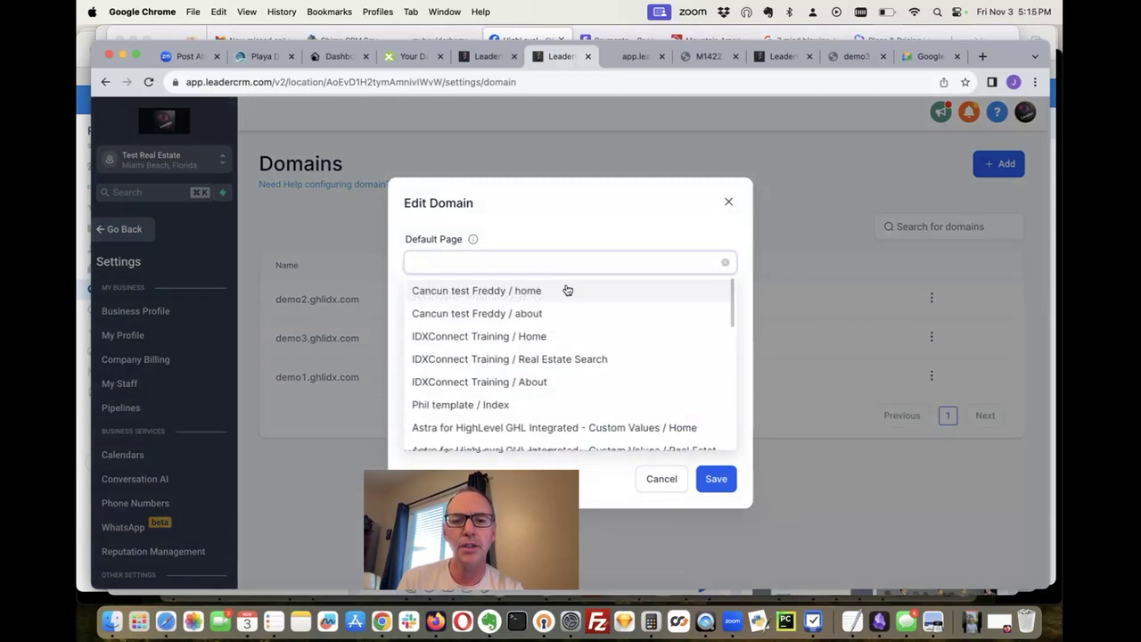
left_click(520, 294)
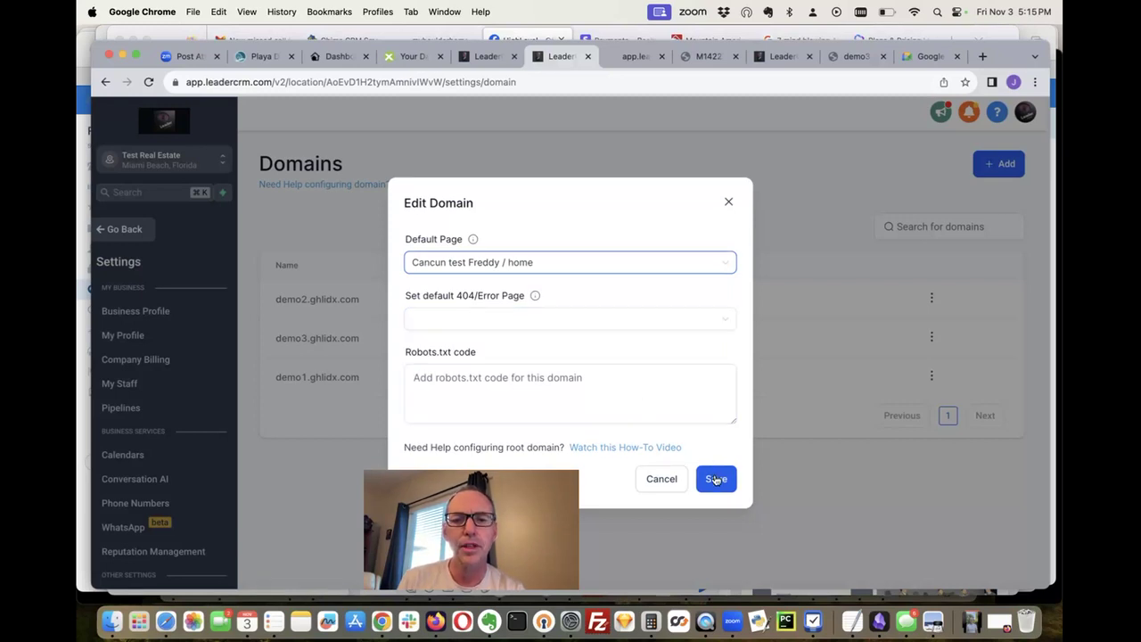
left_click(695, 326)
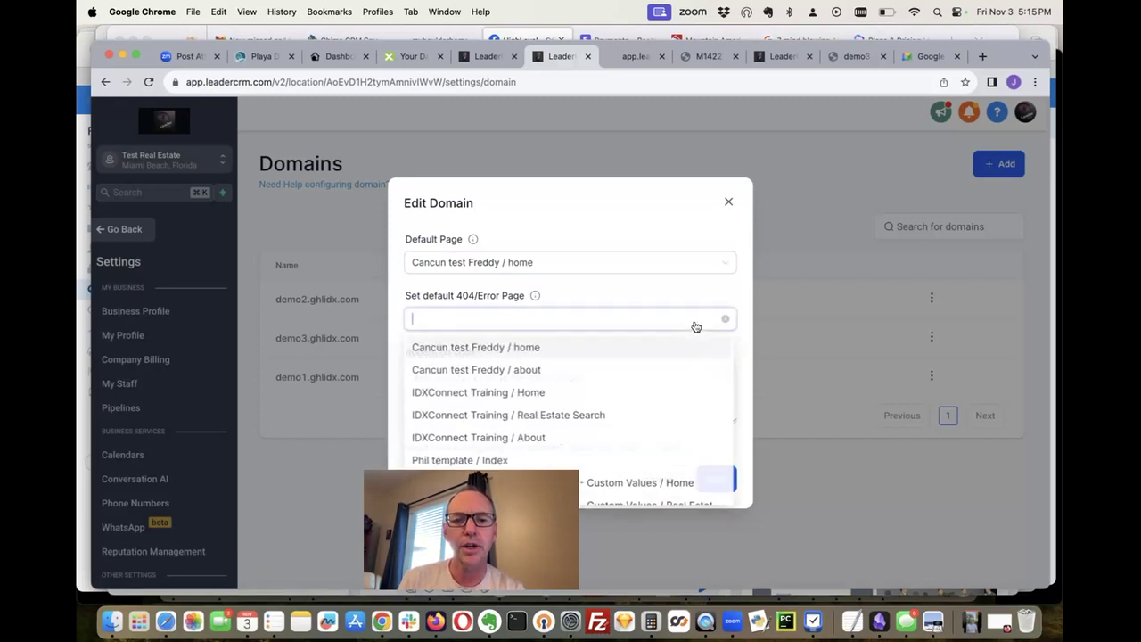
left_click(591, 415)
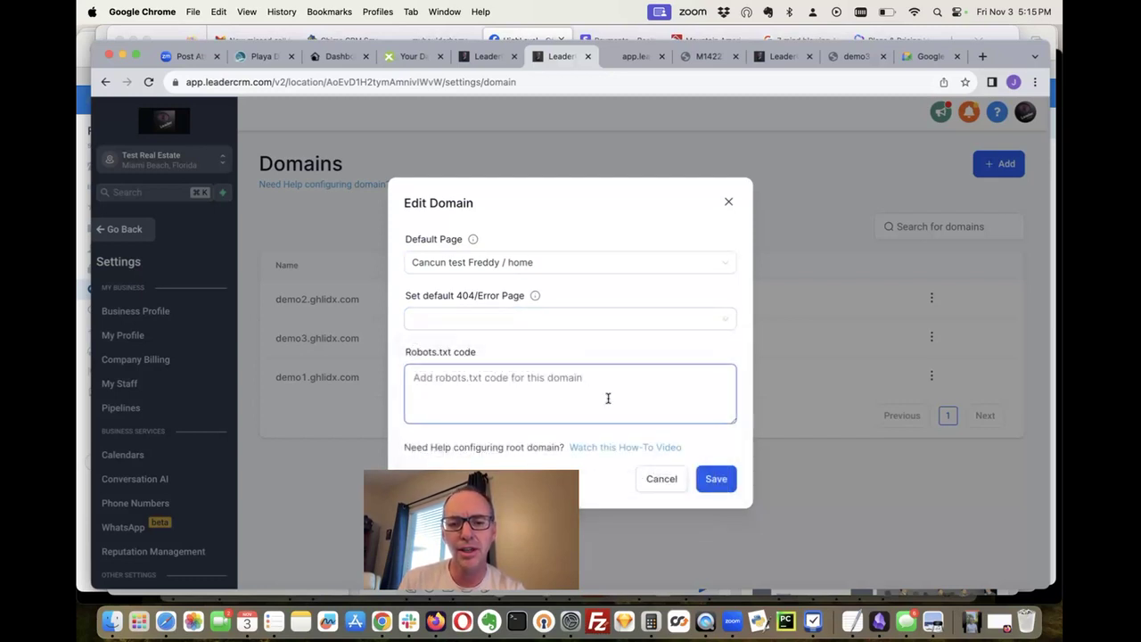
left_click(651, 434)
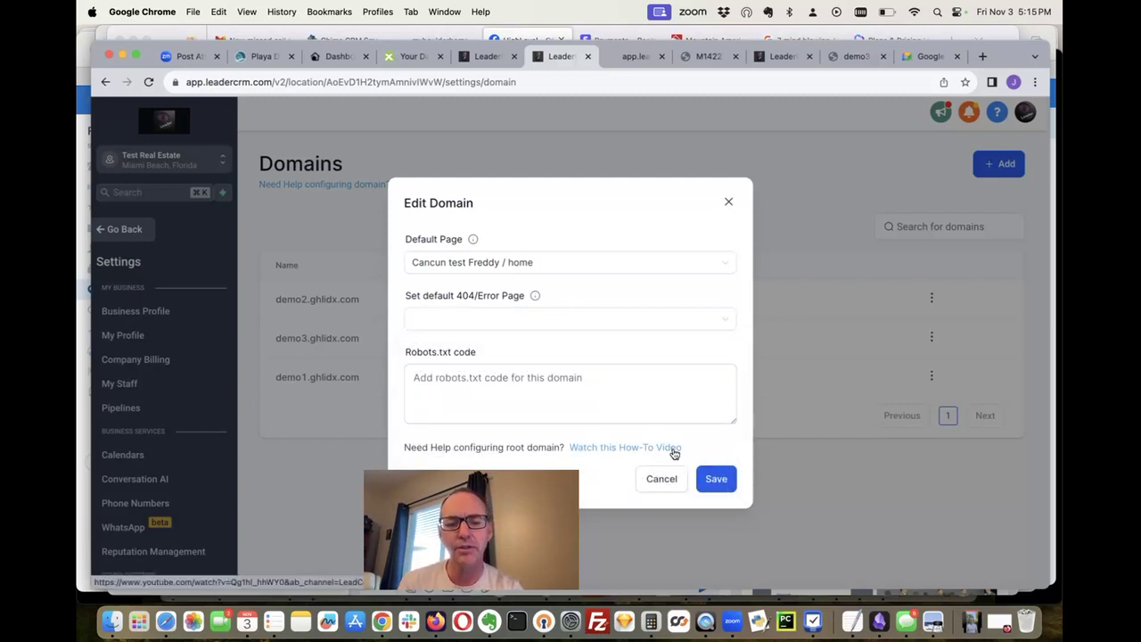
left_click(719, 481)
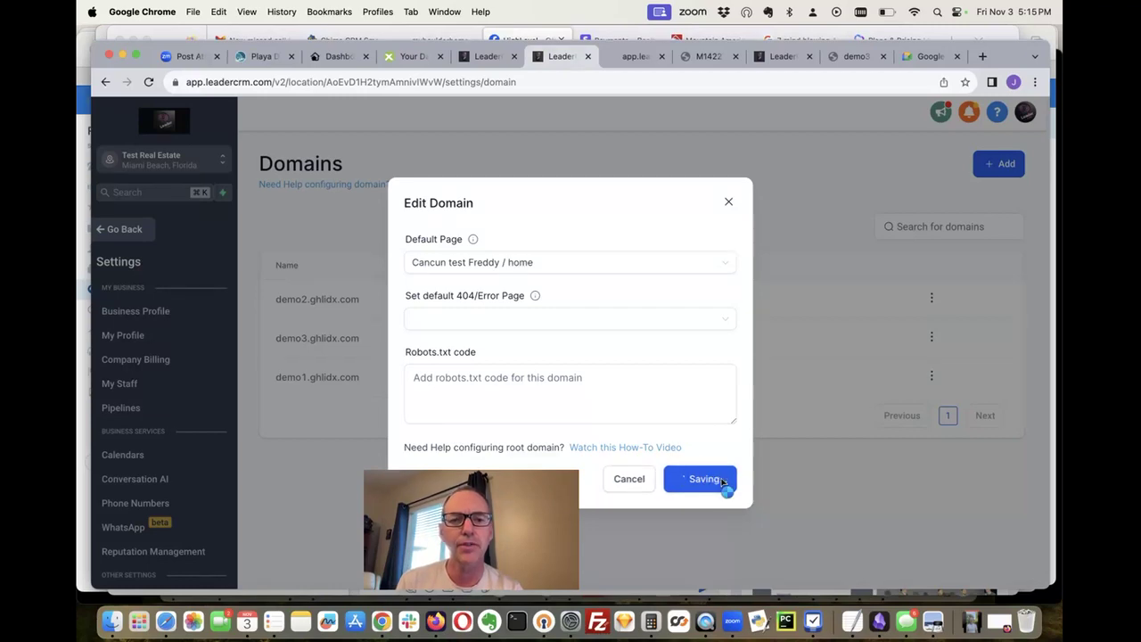
left_click(718, 480)
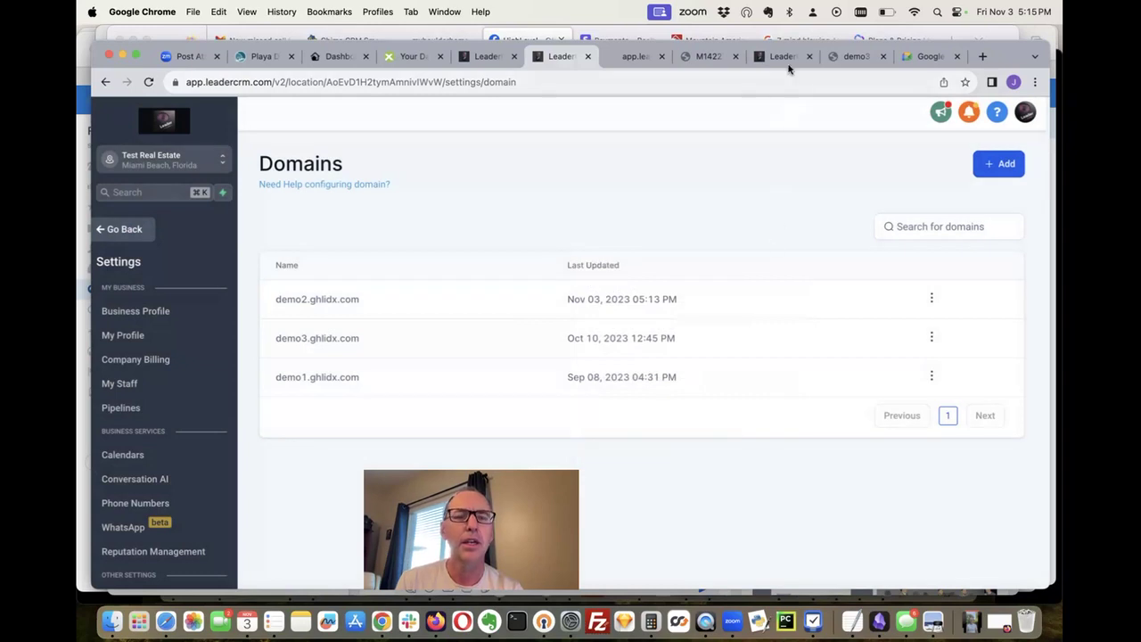
Reload demo3.ghlidx.com and scroll through the Cancún Coastline Realty home page with Featured Properties.
left_click(784, 57)
left_click(856, 57)
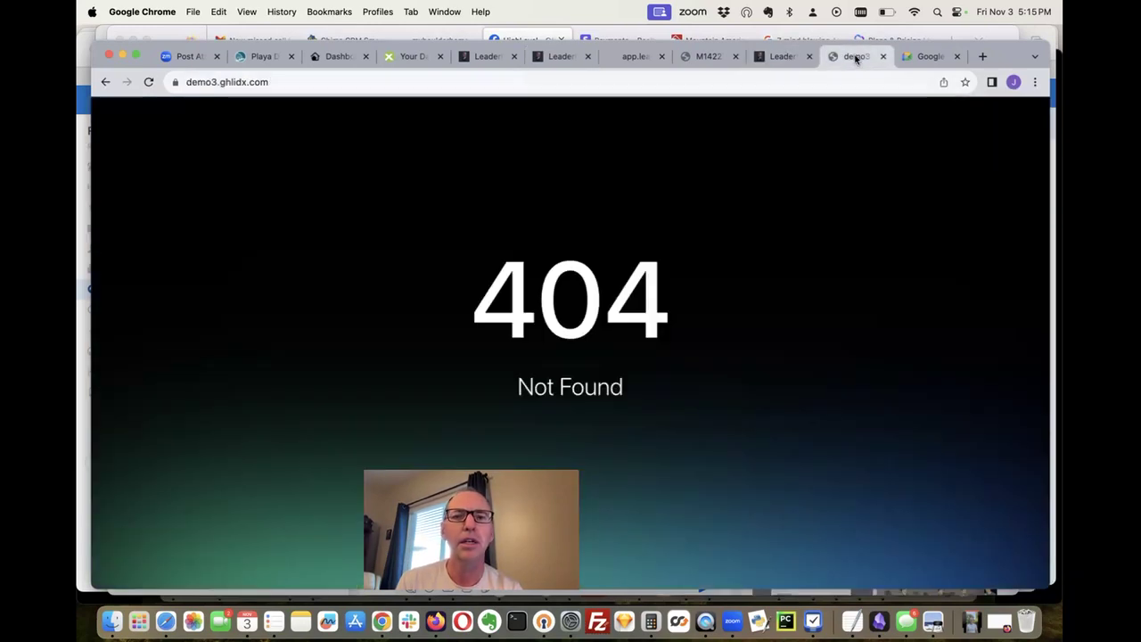
left_click(363, 84)
key("Return")
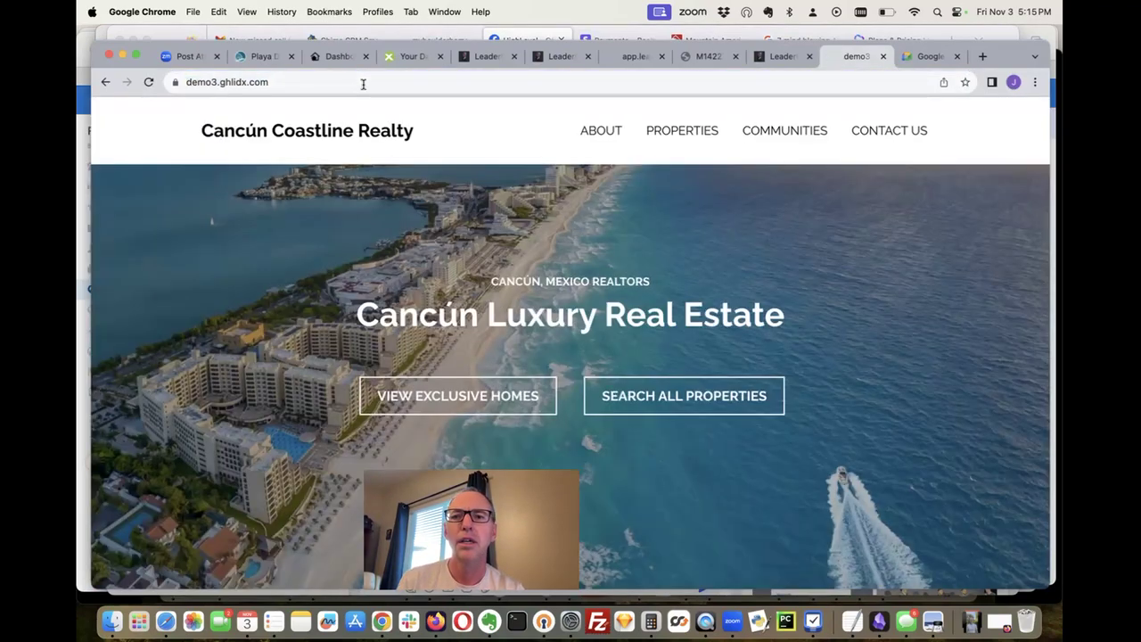
left_click(363, 83)
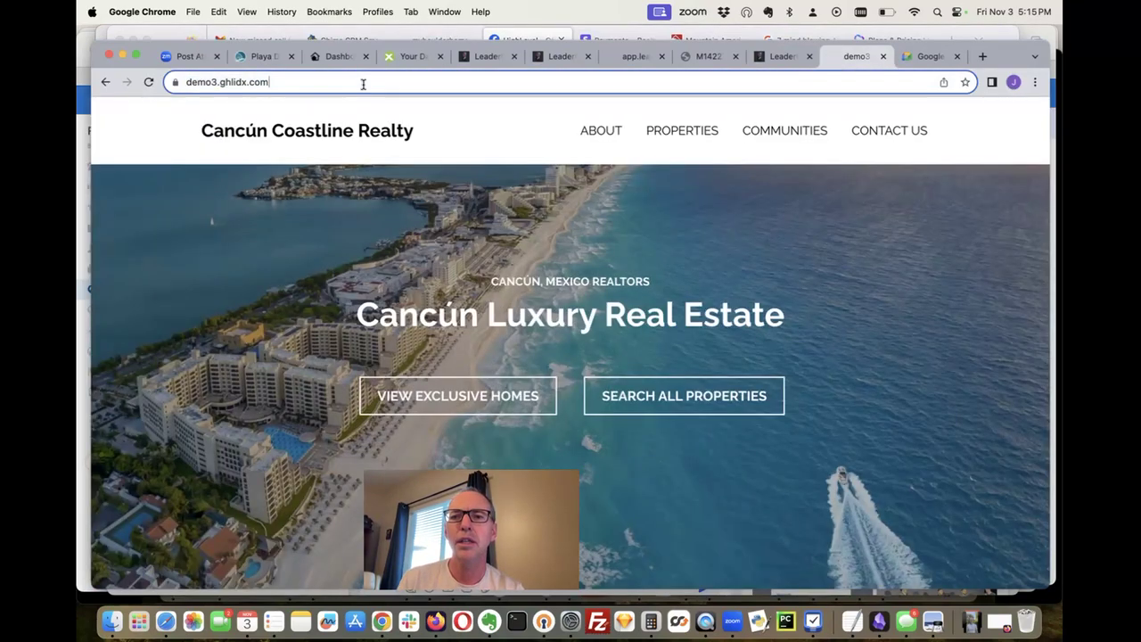
scroll(414, 204, "down", 10)
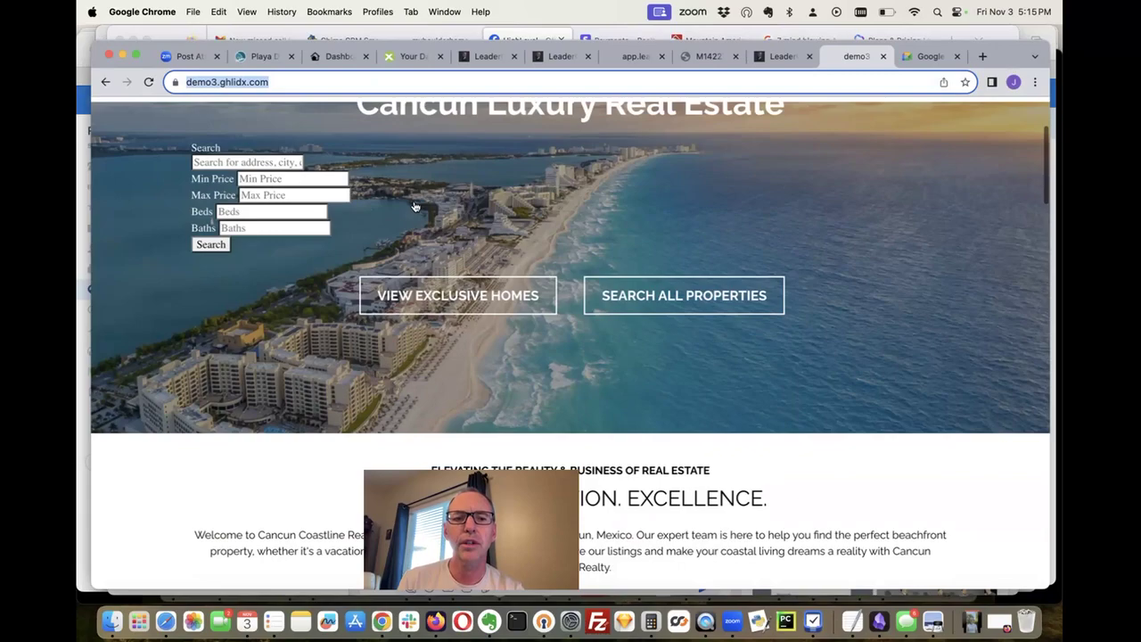
scroll(414, 206, "down", 10)
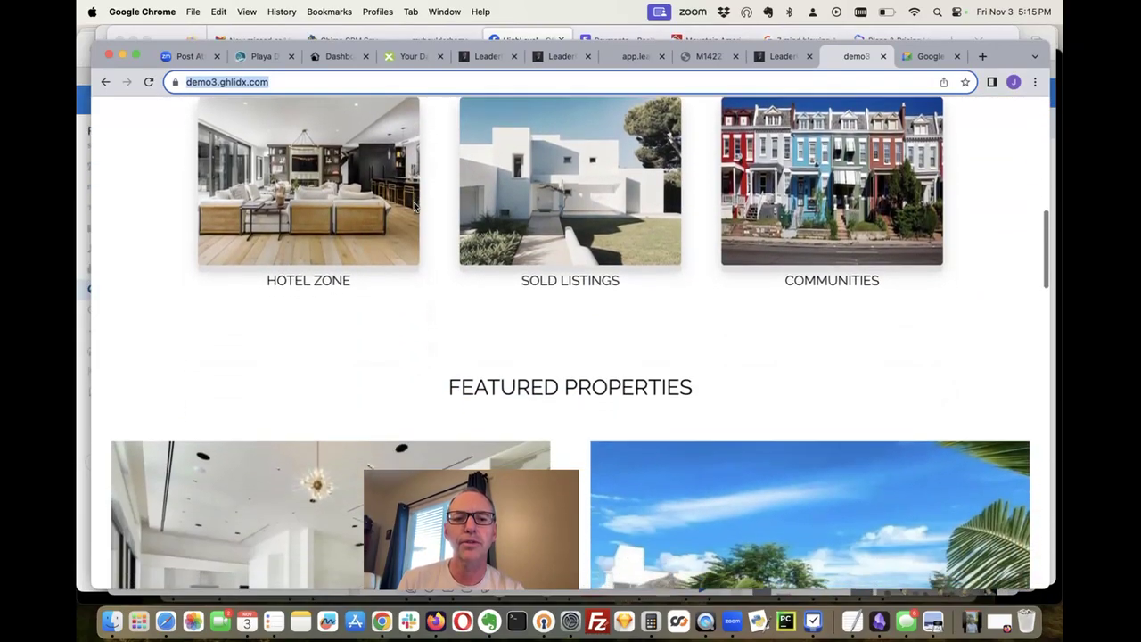
scroll(413, 206, "up", 20)
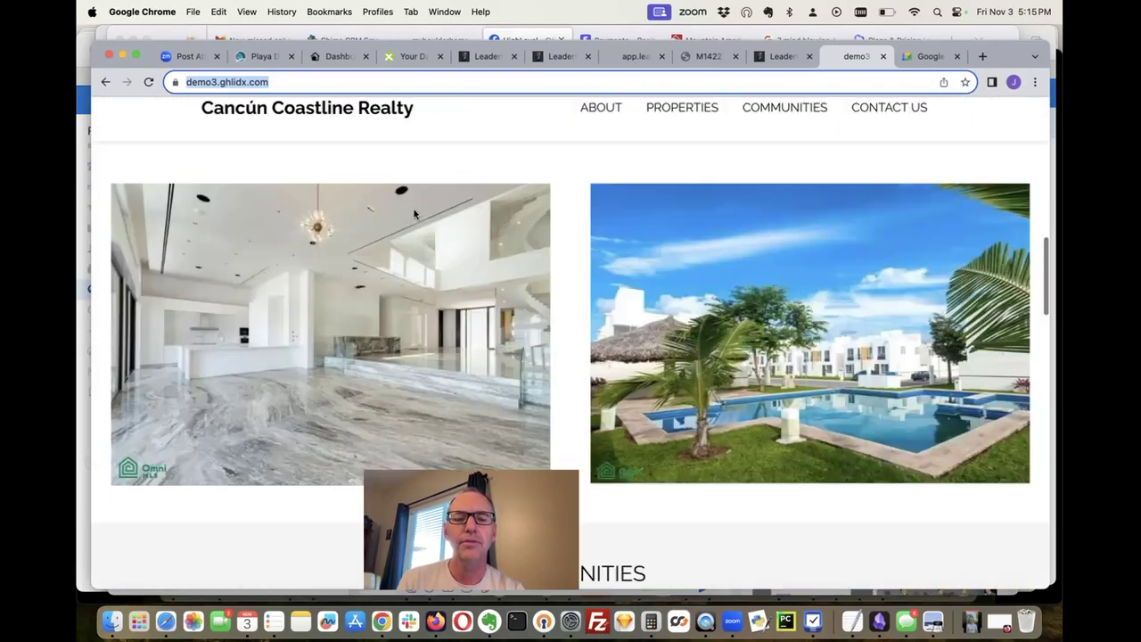